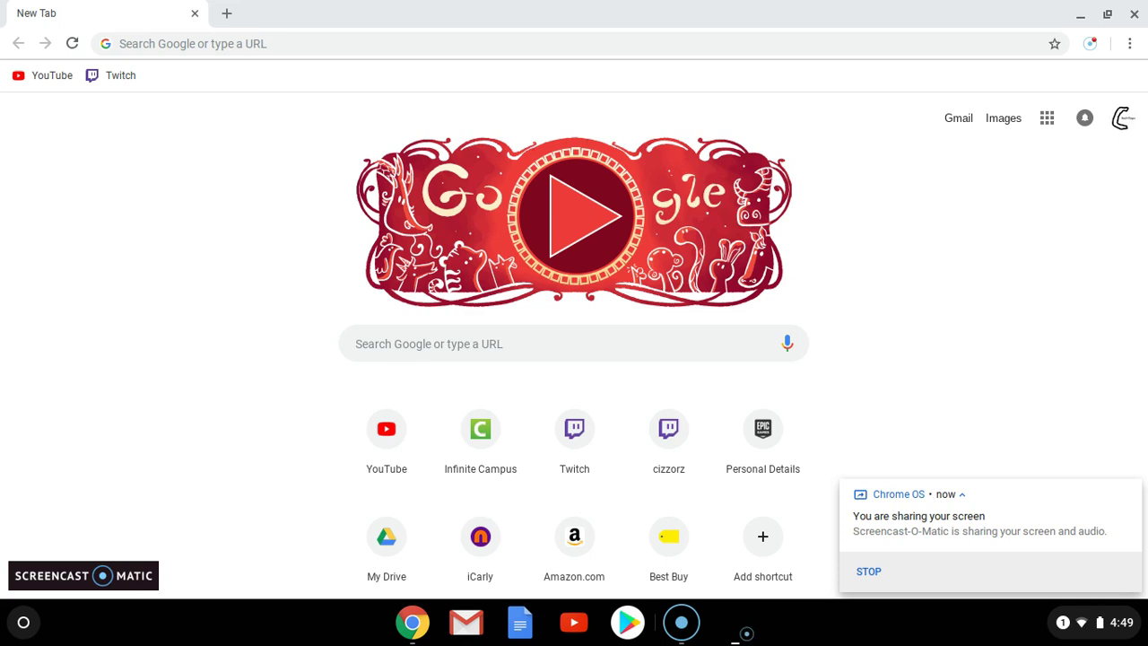
{"action": "left_click", "coordinate": [300, 44]}
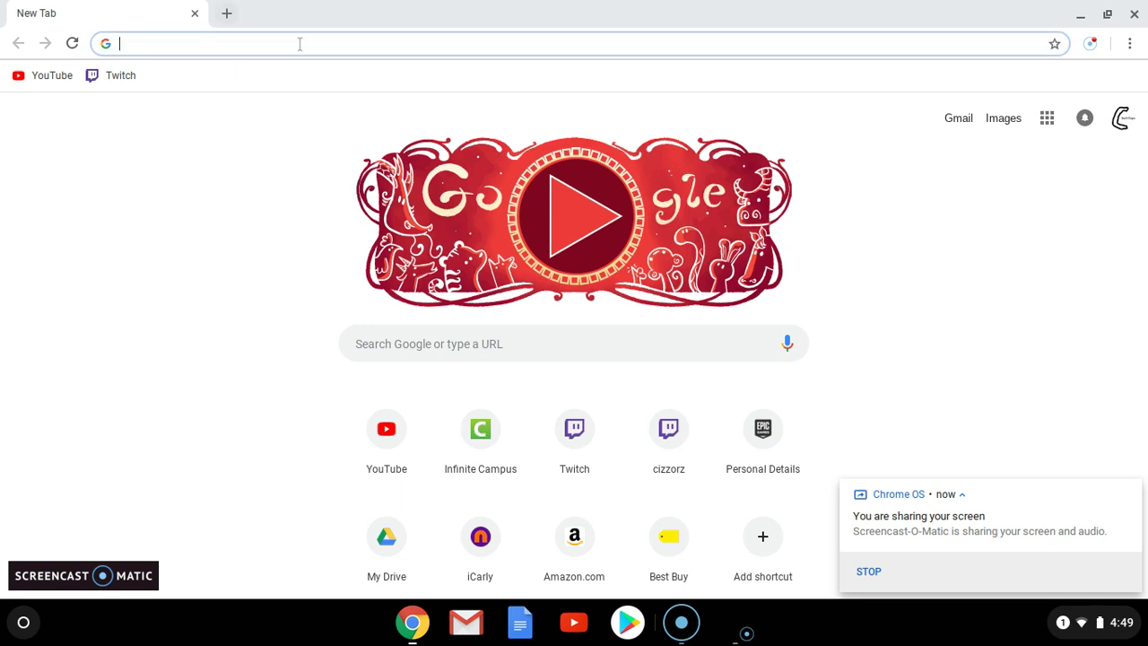
{"action": "type", "text": "google"}
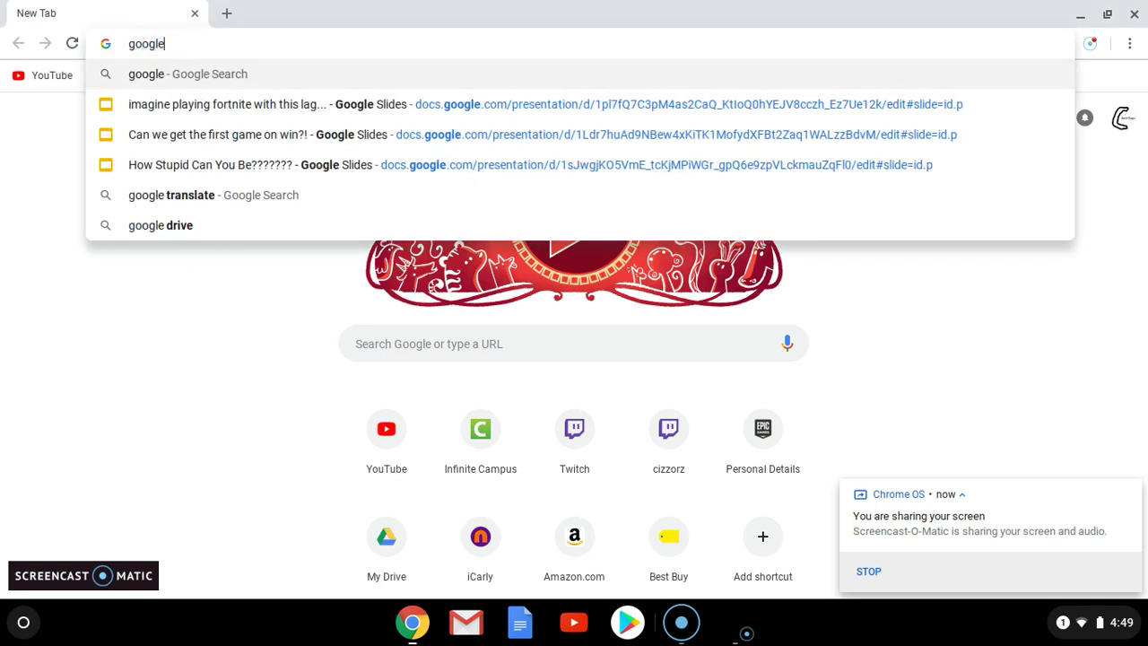
{"action": "key", "text": "BackSpace"}
{"action": "key", "text": "BackSpace"}
{"action": "key", "text": "BackSpace"}
{"action": "key", "text": "BackSpace"}
{"action": "key", "text": "BackSpace"}
{"action": "key", "text": "BackSpace"}
{"action": "key", "text": "BackSpace"}
{"action": "key", "text": "BackSpace"}
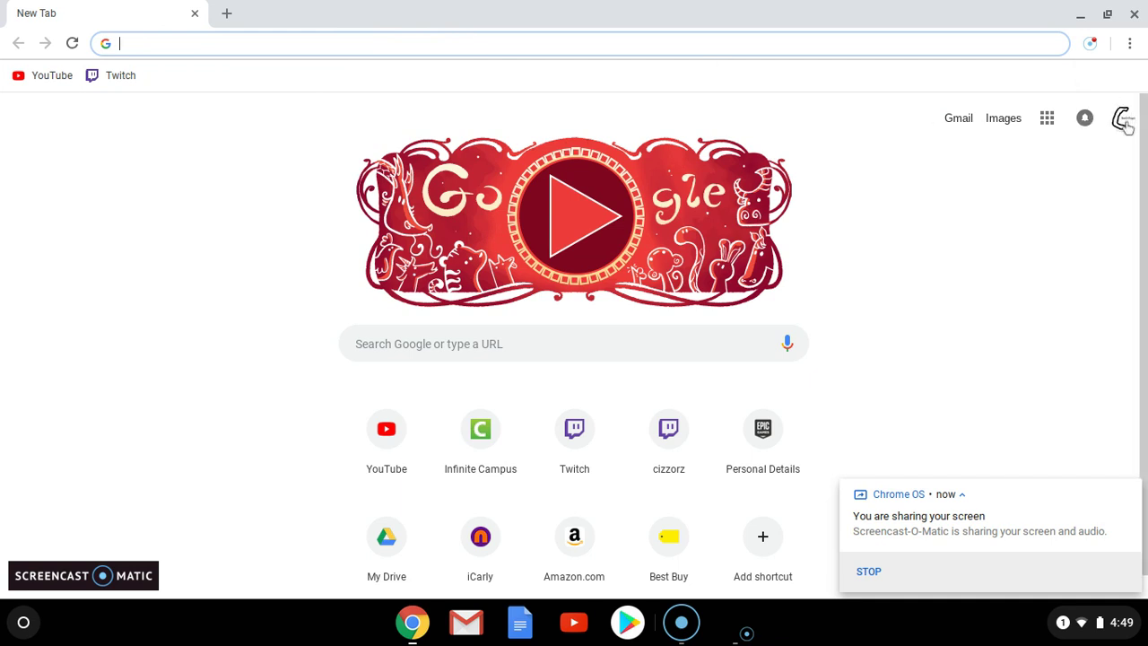
Open Google Drive from the Google apps on the new tab page
{"action": "left_click", "coordinate": [1046, 118]}
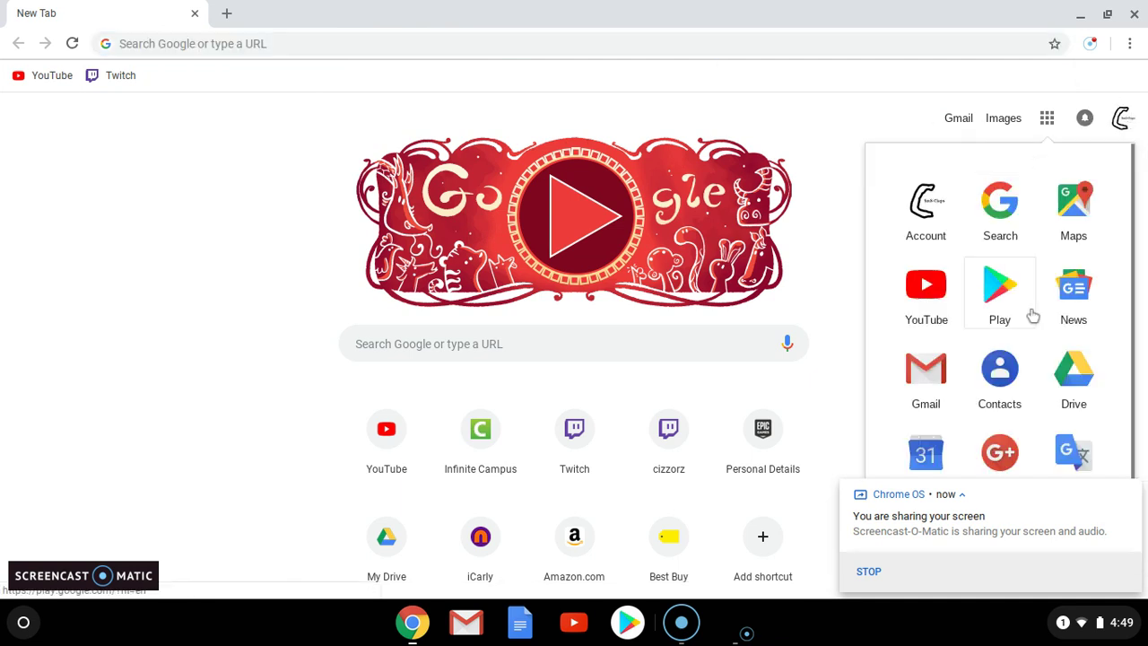
{"action": "left_click", "coordinate": [1063, 368]}
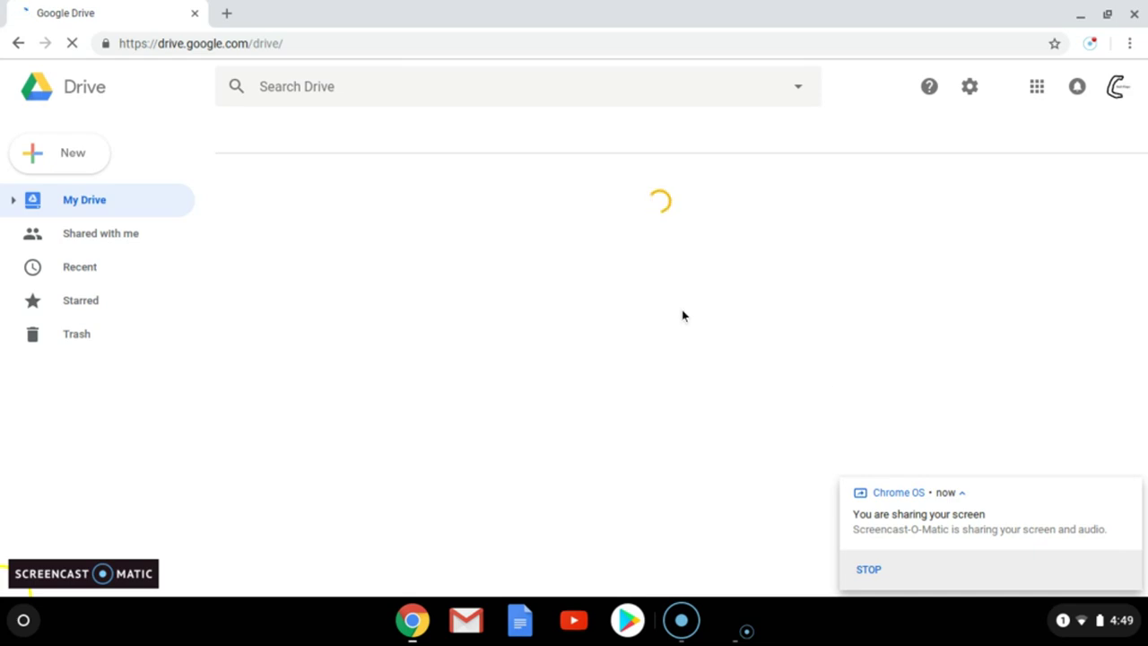
{"action": "left_click", "coordinate": [685, 324]}
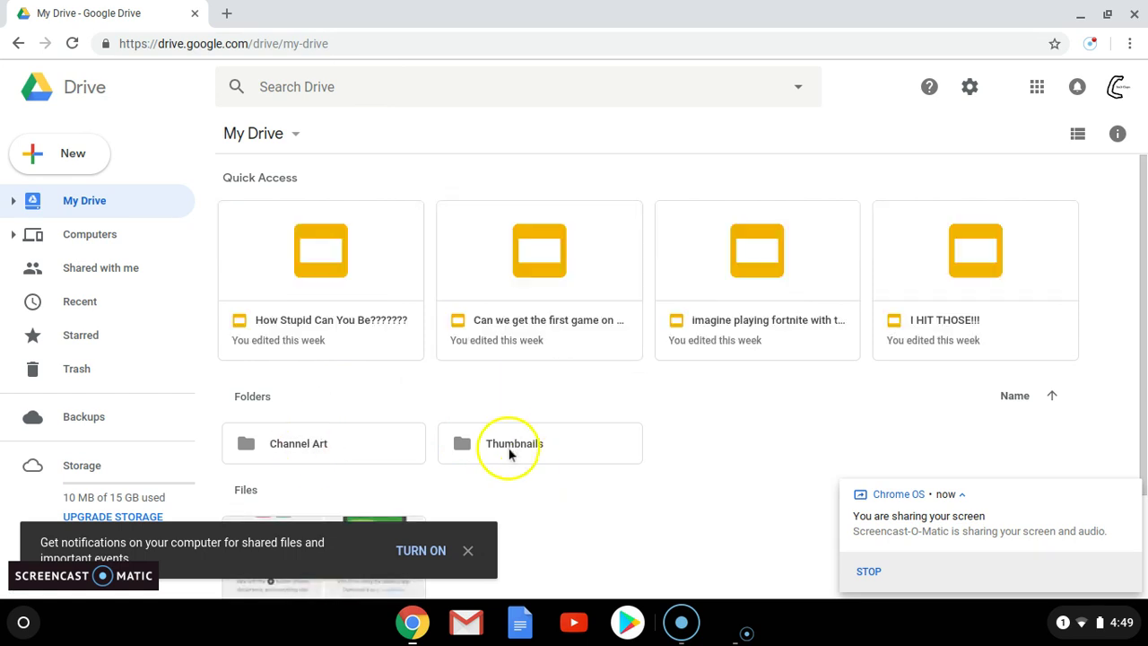
Create a blank Google Slides presentation inside the Thumbnails folder
{"action": "double_click", "coordinate": [509, 453]}
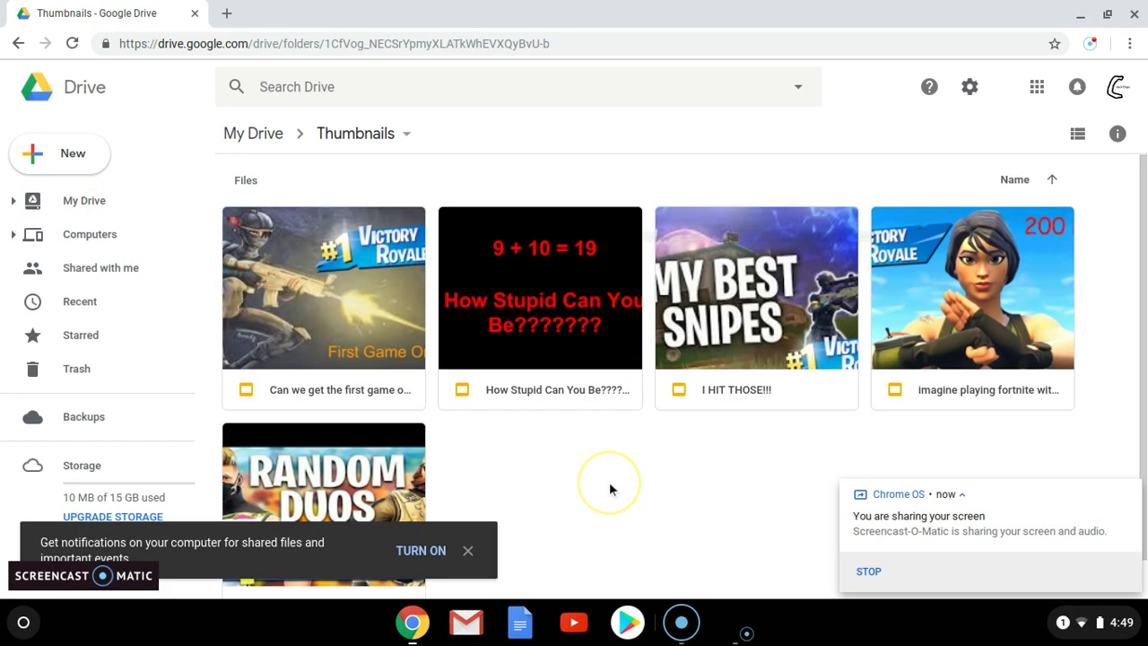
{"action": "right_click", "coordinate": [609, 482]}
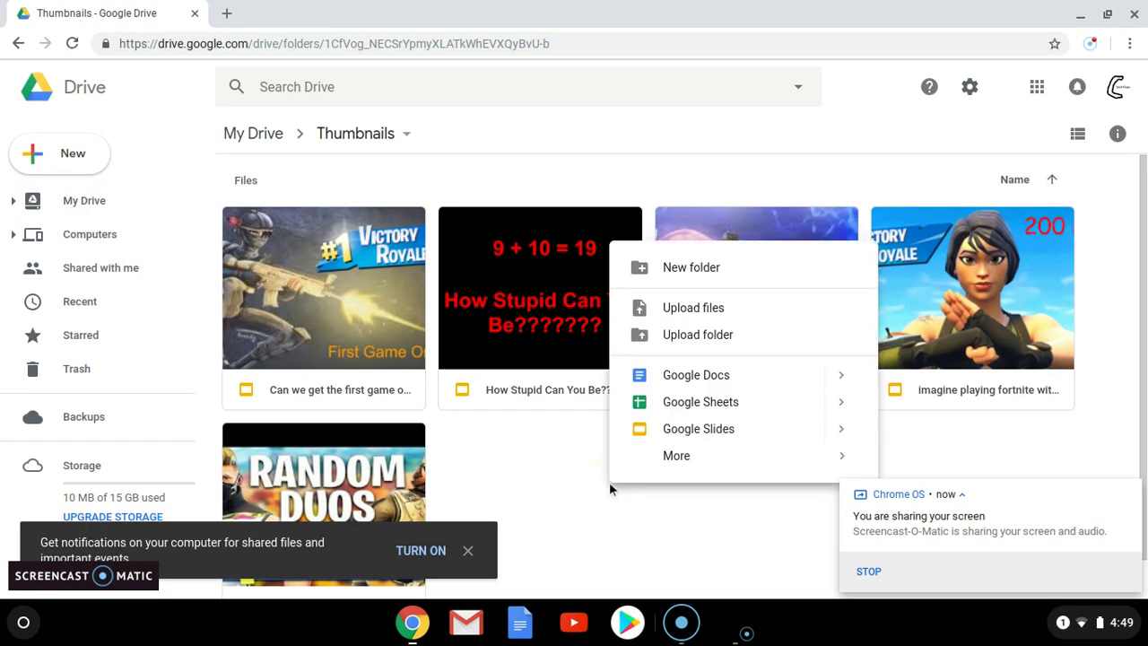
{"action": "left_click", "coordinate": [843, 430]}
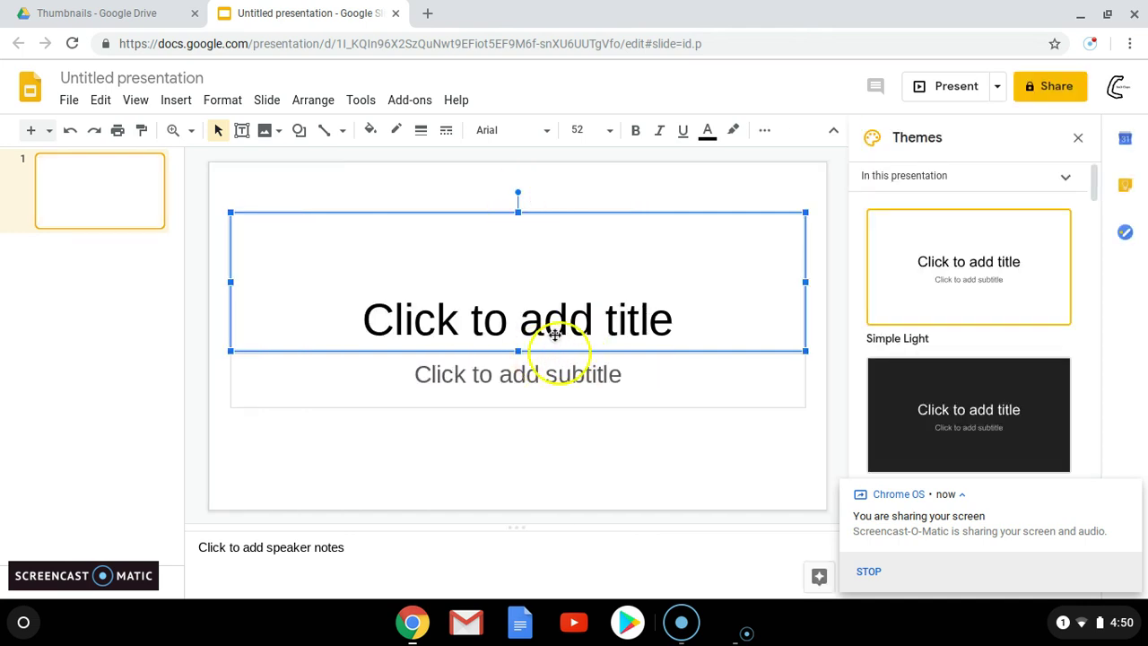
Delete the subtitle and title placeholders from the first slide and close the themes pane
{"action": "left_click", "coordinate": [664, 406]}
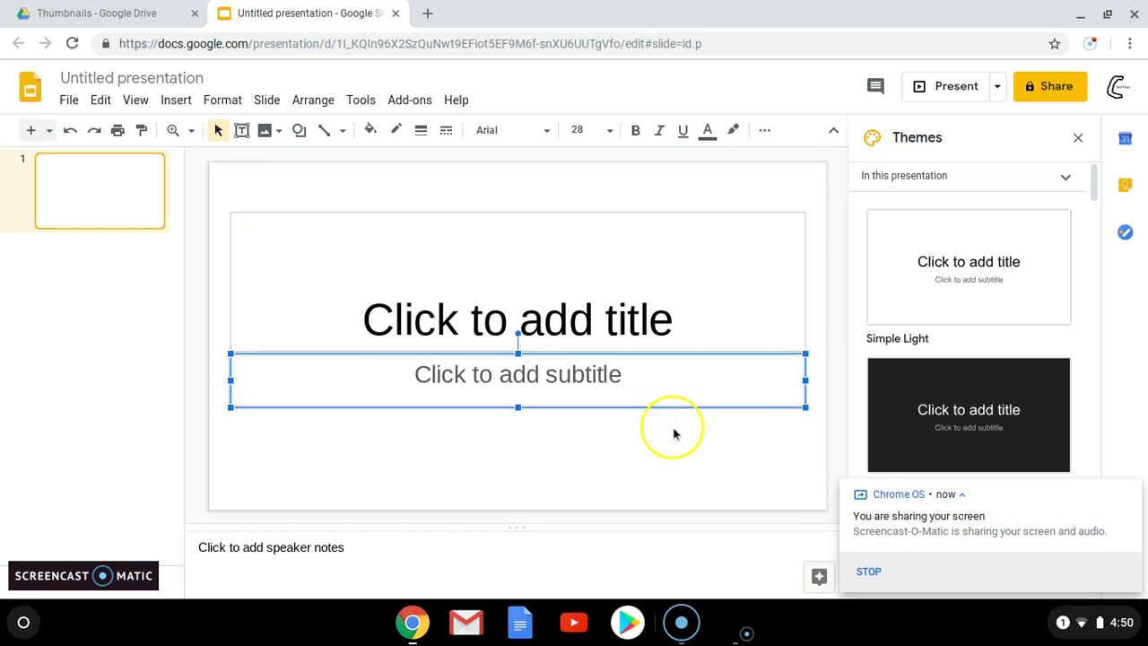
{"action": "key", "text": "Delete"}
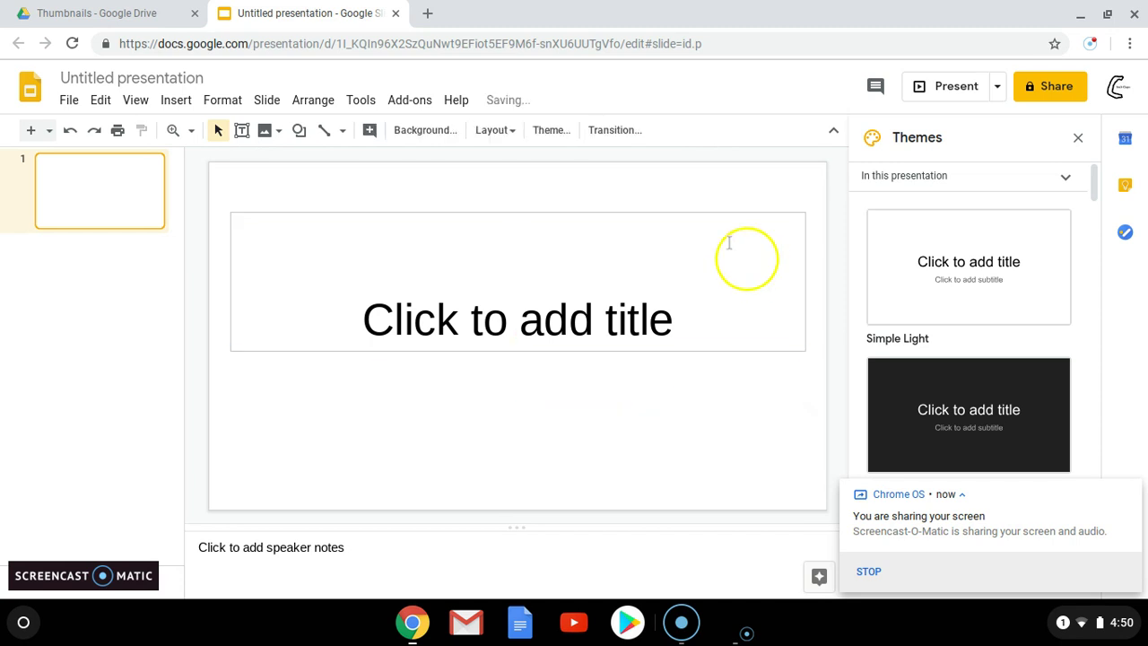
{"action": "left_click", "coordinate": [696, 215]}
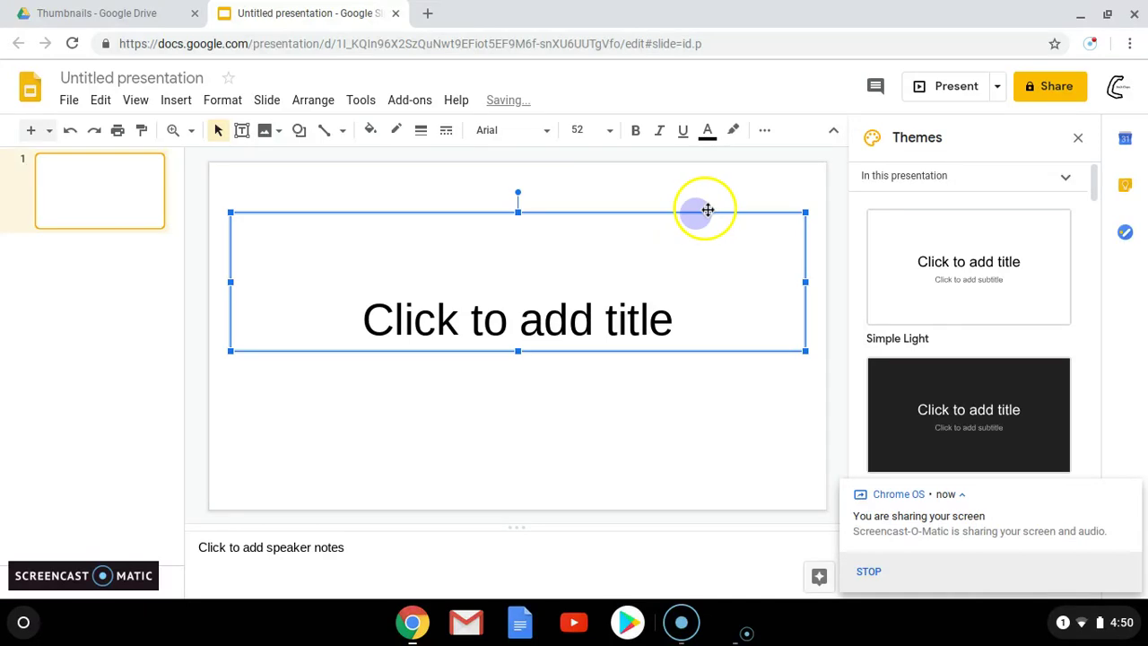
{"action": "key", "text": "Delete"}
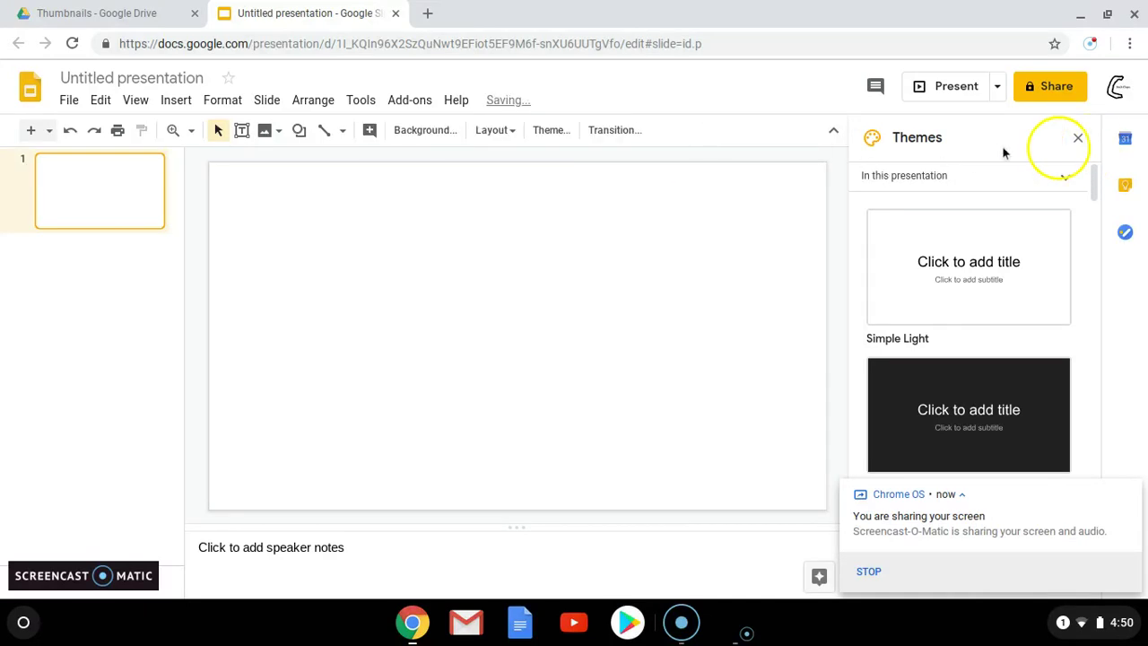
{"action": "left_click", "coordinate": [1078, 137]}
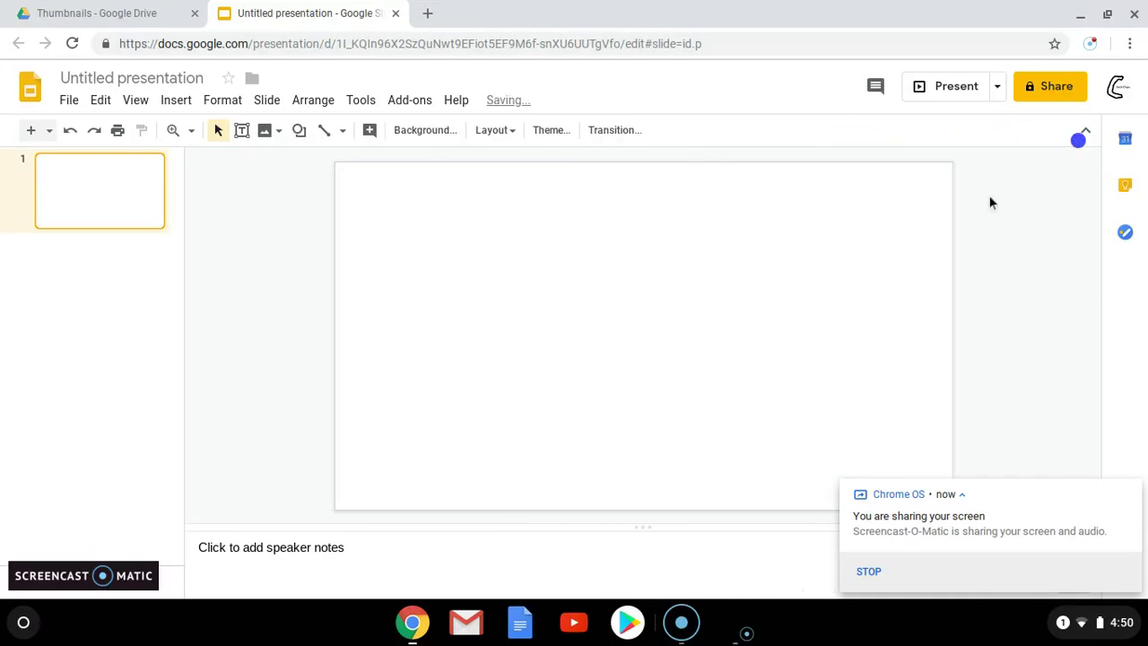
Open the page setup and switch the slide size to Custom with Pixels as the unit
{"action": "left_click", "coordinate": [75, 103]}
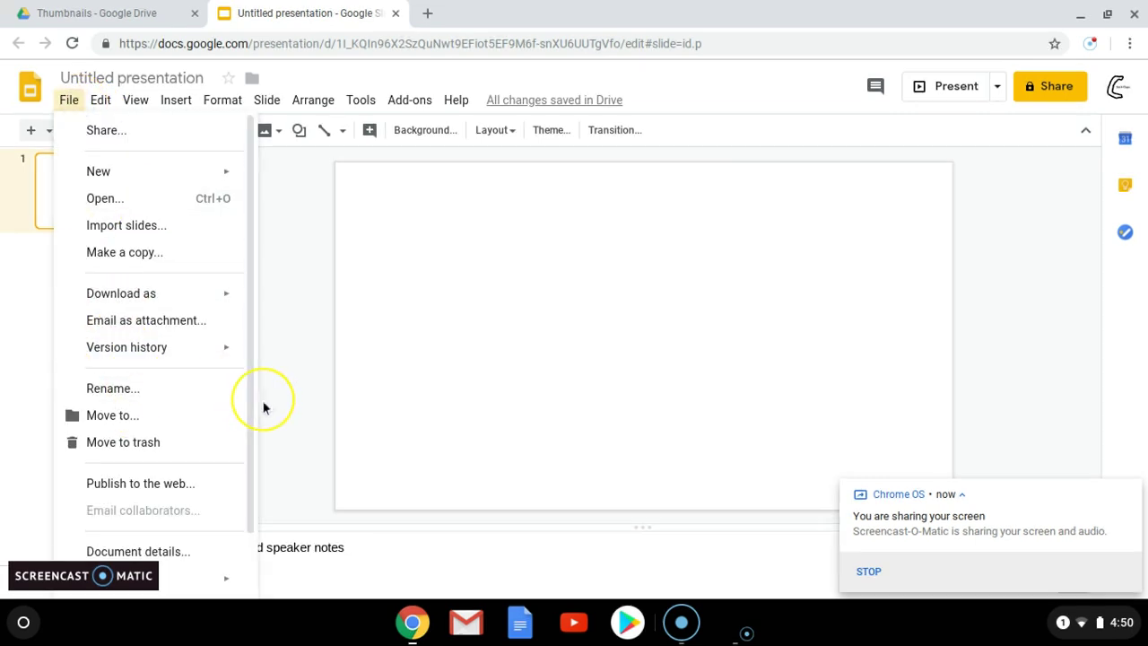
{"action": "left_click_drag", "start_coordinate": [247, 410], "coordinate": [240, 503]}
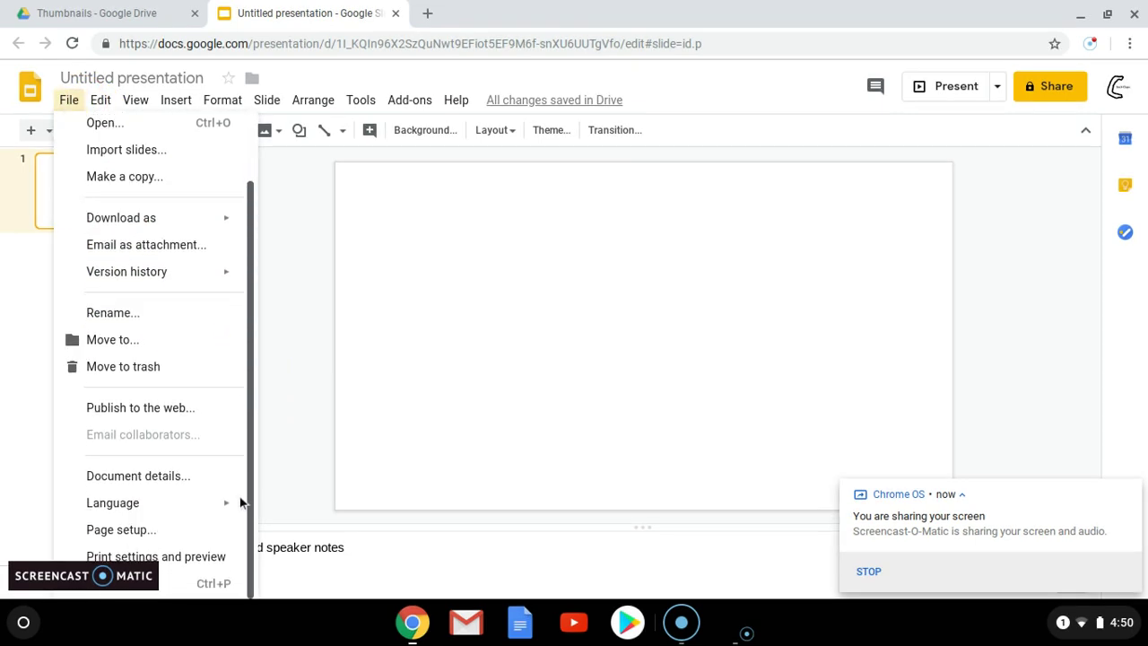
{"action": "left_click", "coordinate": [180, 529]}
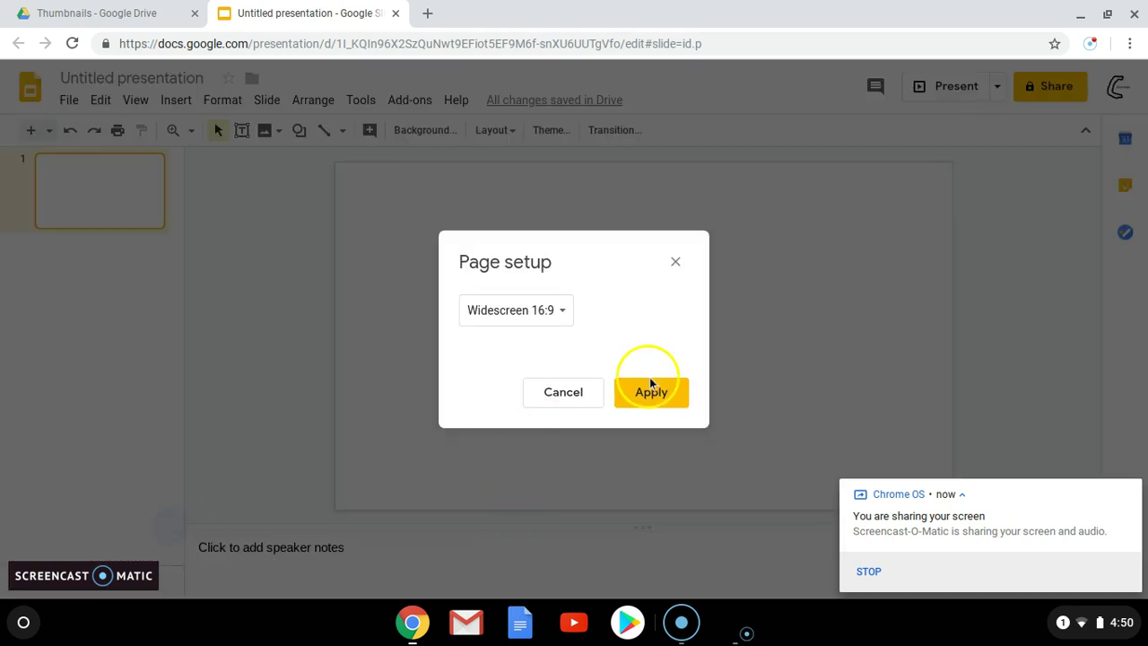
{"action": "left_click", "coordinate": [559, 311]}
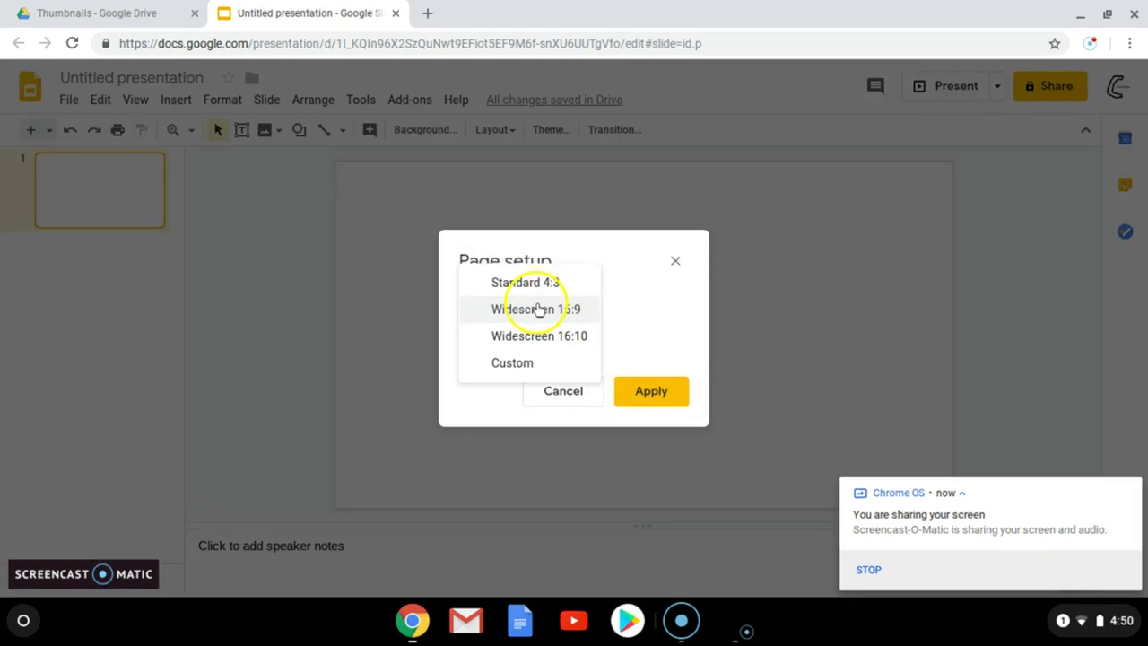
{"action": "left_click", "coordinate": [515, 368]}
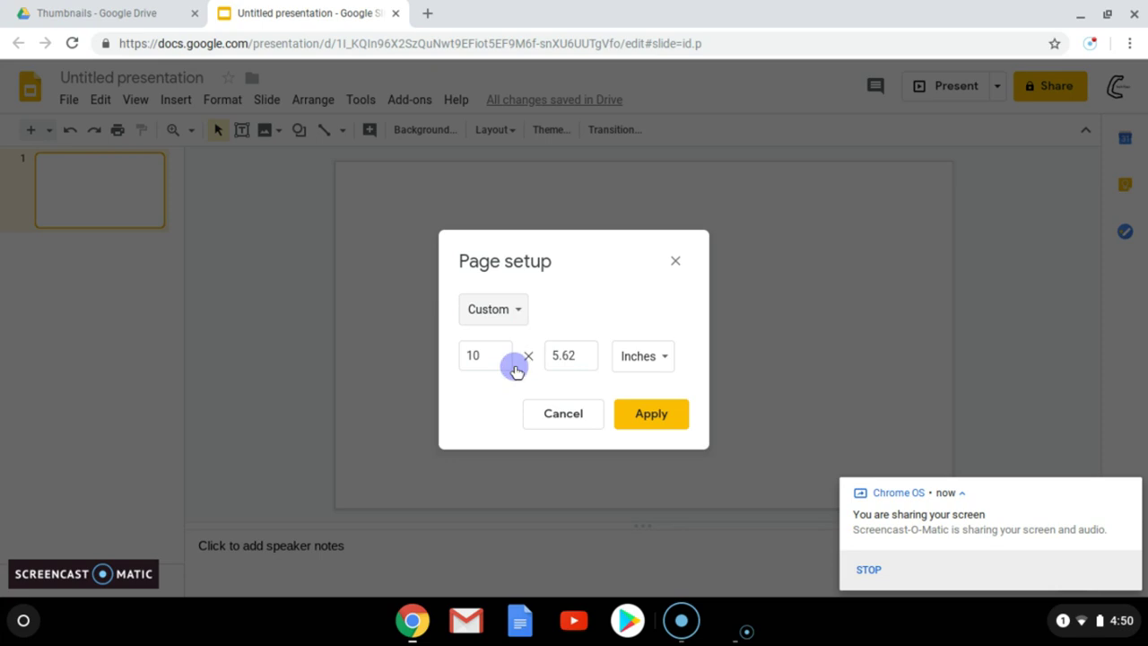
{"action": "left_click", "coordinate": [632, 359]}
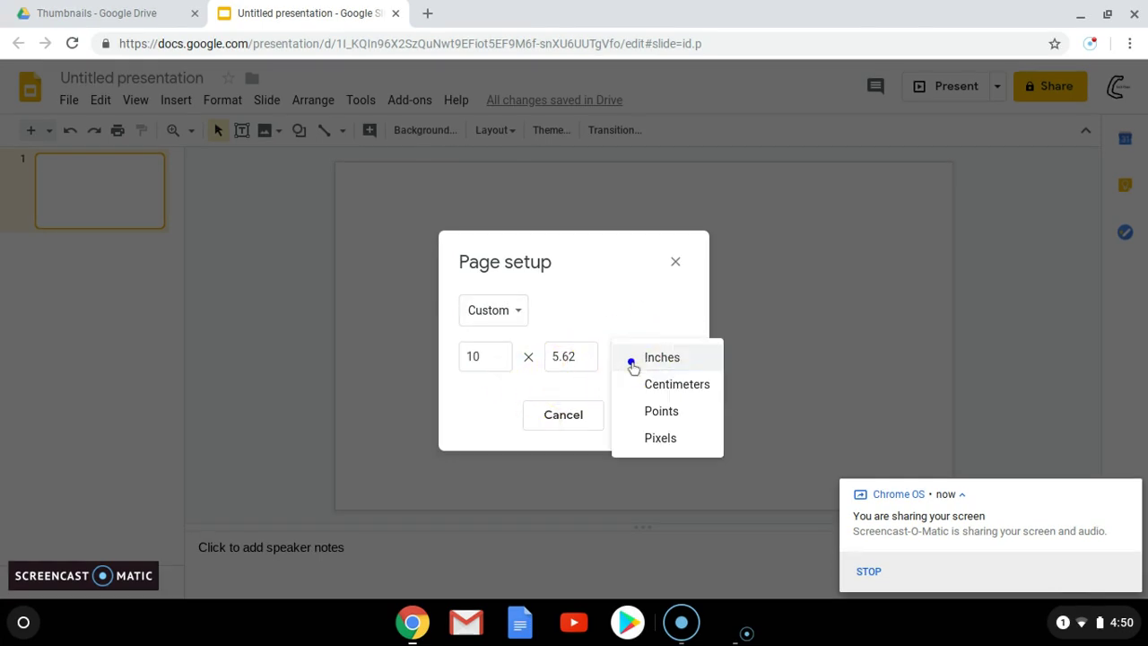
{"action": "left_click", "coordinate": [668, 436]}
Set the custom slide size to 1920 × 1080 pixels and apply it
{"action": "left_click", "coordinate": [500, 356]}
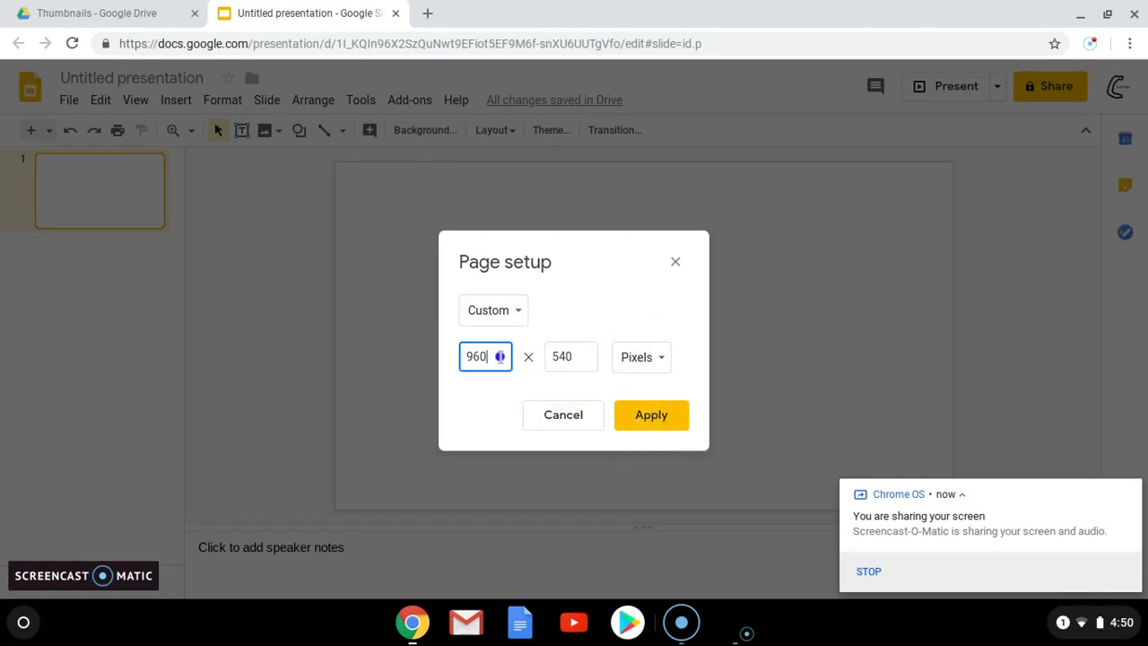
{"action": "key", "text": "BackSpace"}
{"action": "key", "text": "BackSpace"}
{"action": "key", "text": "BackSpace"}
{"action": "type", "text": "1920"}
{"action": "left_click_drag", "start_coordinate": [574, 356], "coordinate": [544, 359]}
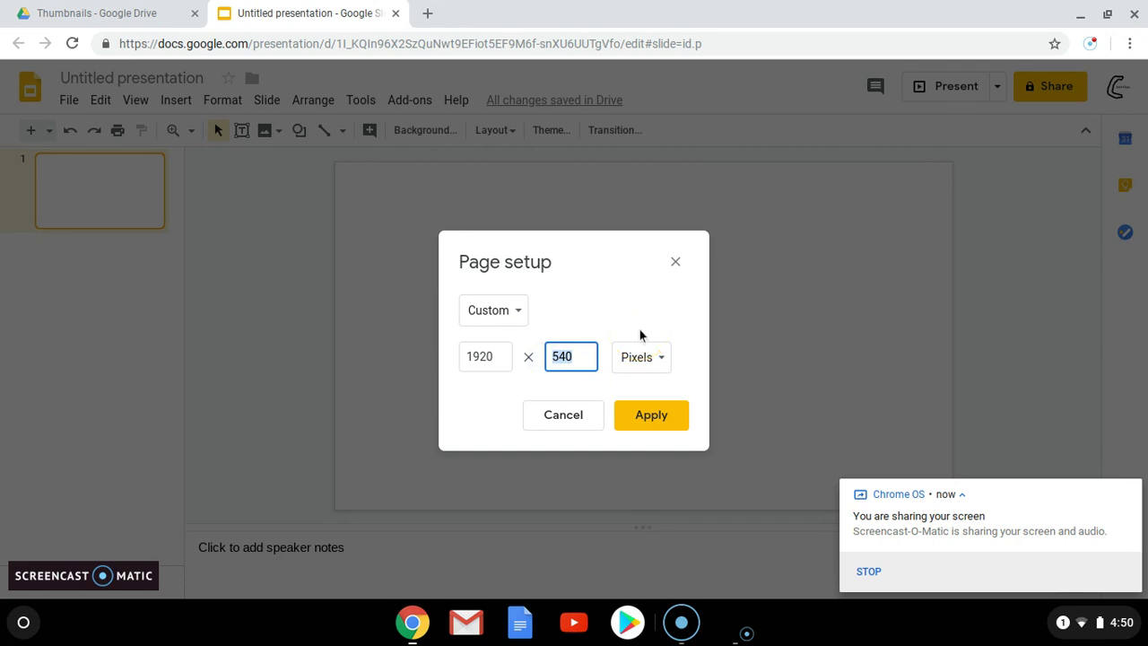
{"action": "type", "text": "1080"}
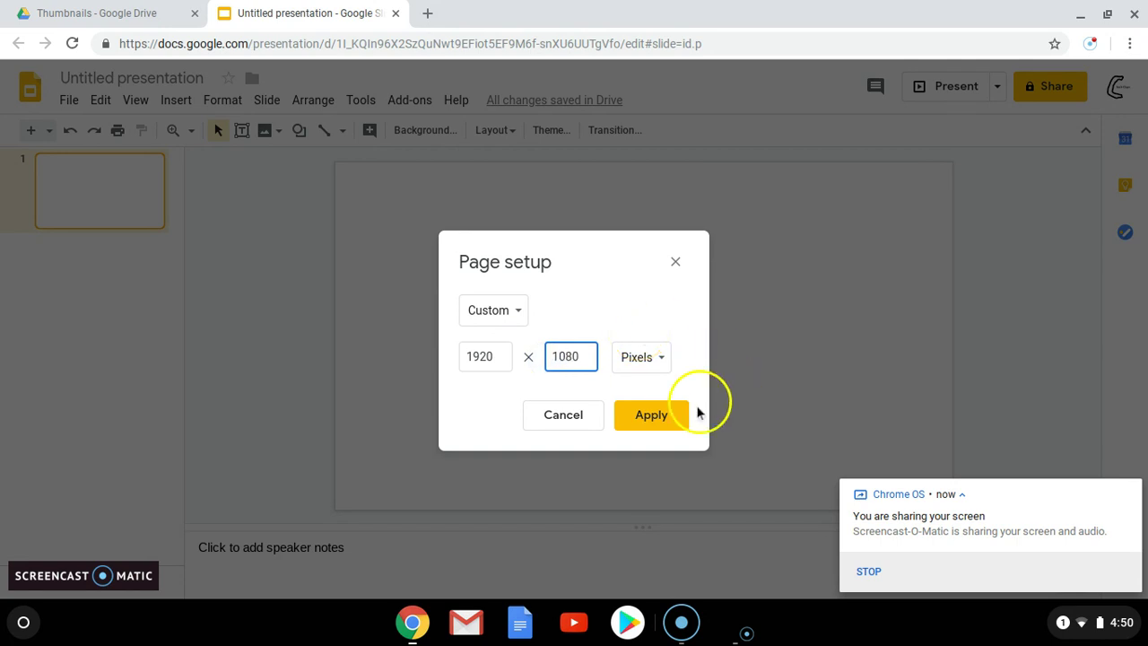
{"action": "left_click", "coordinate": [666, 422]}
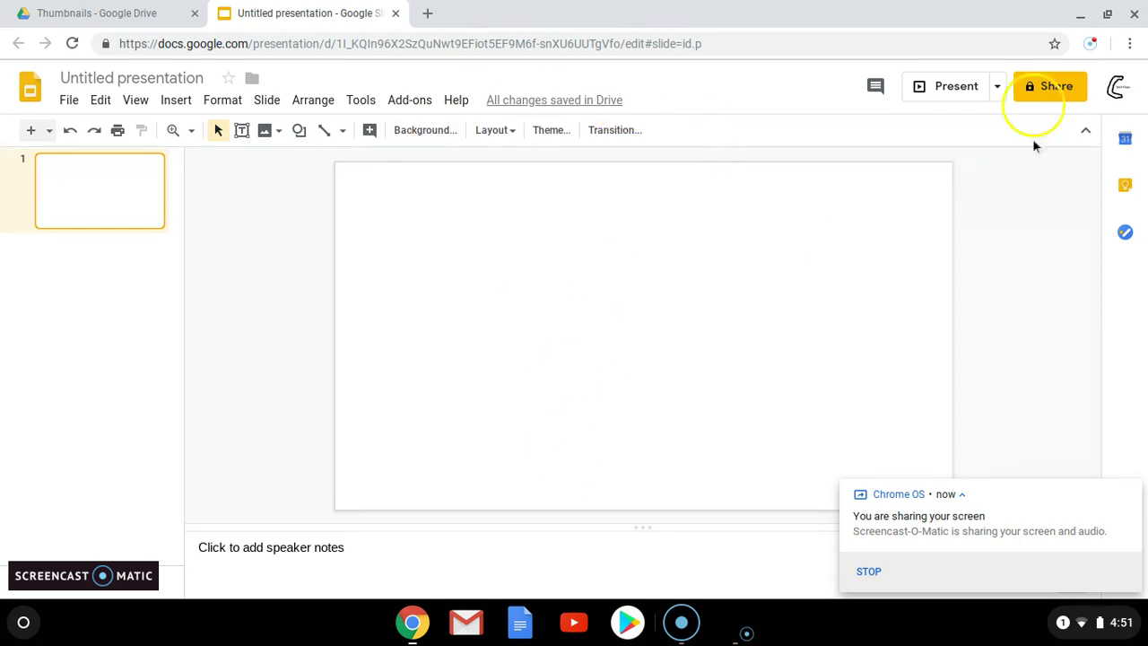
Search Google images for "beach" and set the first result, a tropical beach with a leaning palm, as the slide background
{"action": "left_click", "coordinate": [431, 130]}
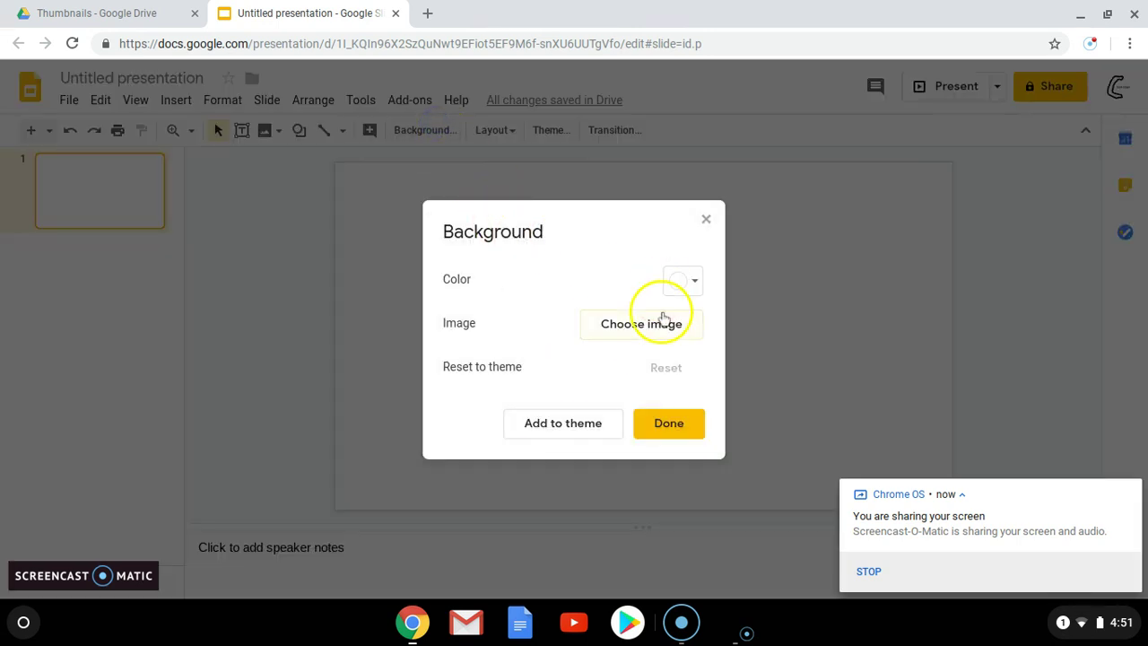
{"action": "left_click", "coordinate": [636, 330]}
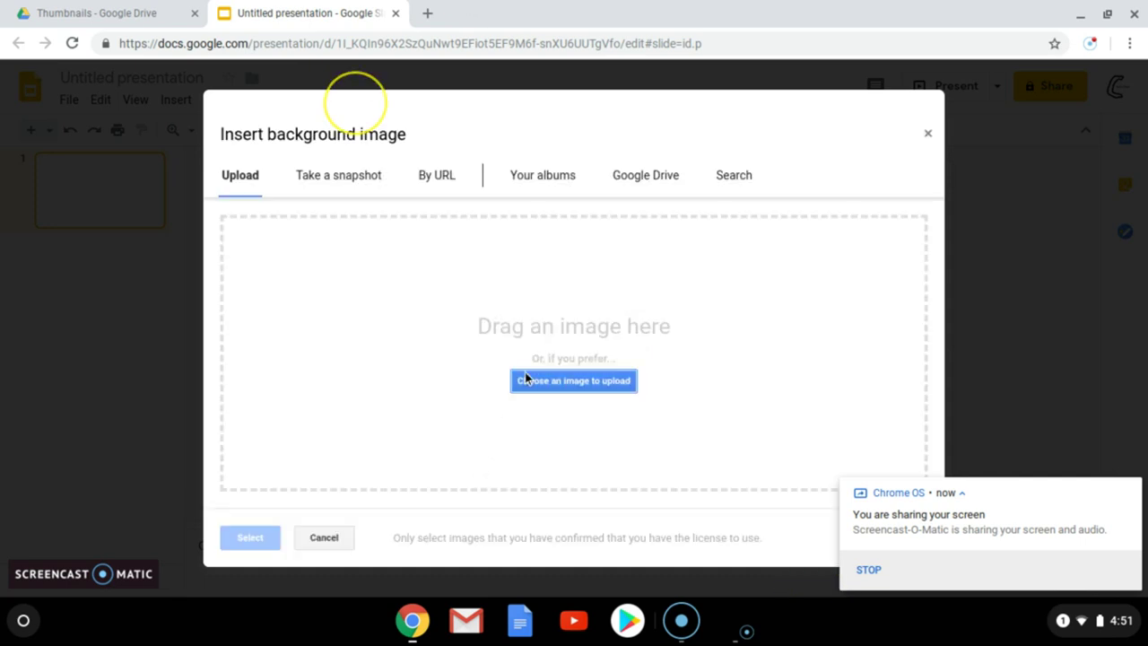
{"action": "left_click", "coordinate": [734, 180]}
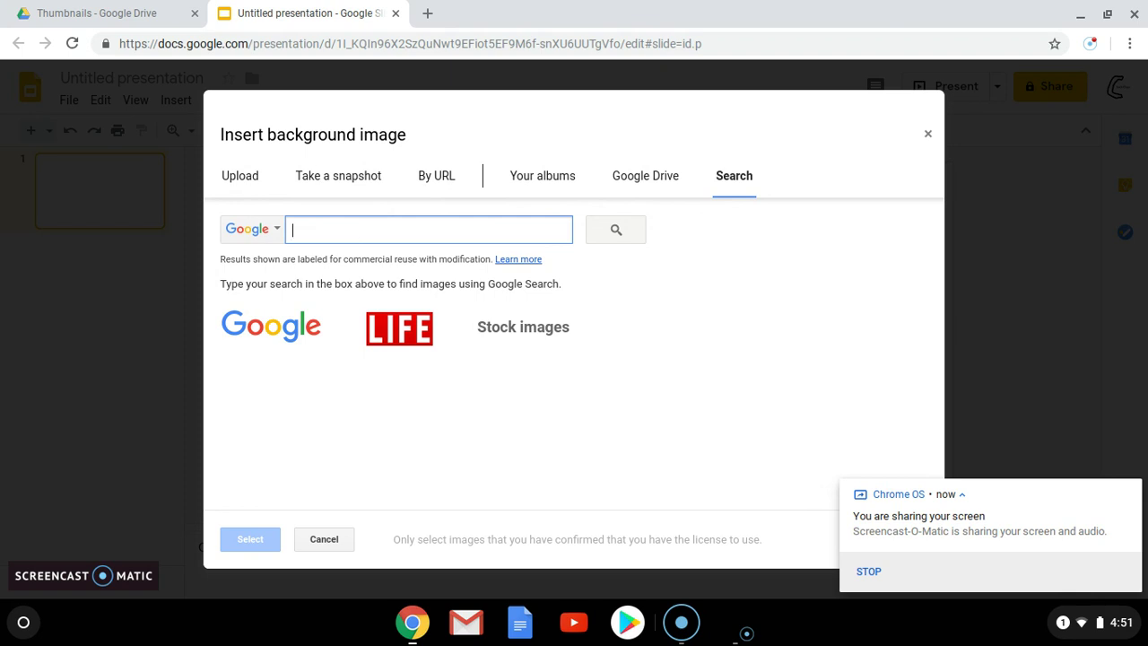
{"action": "type", "text": "beach"}
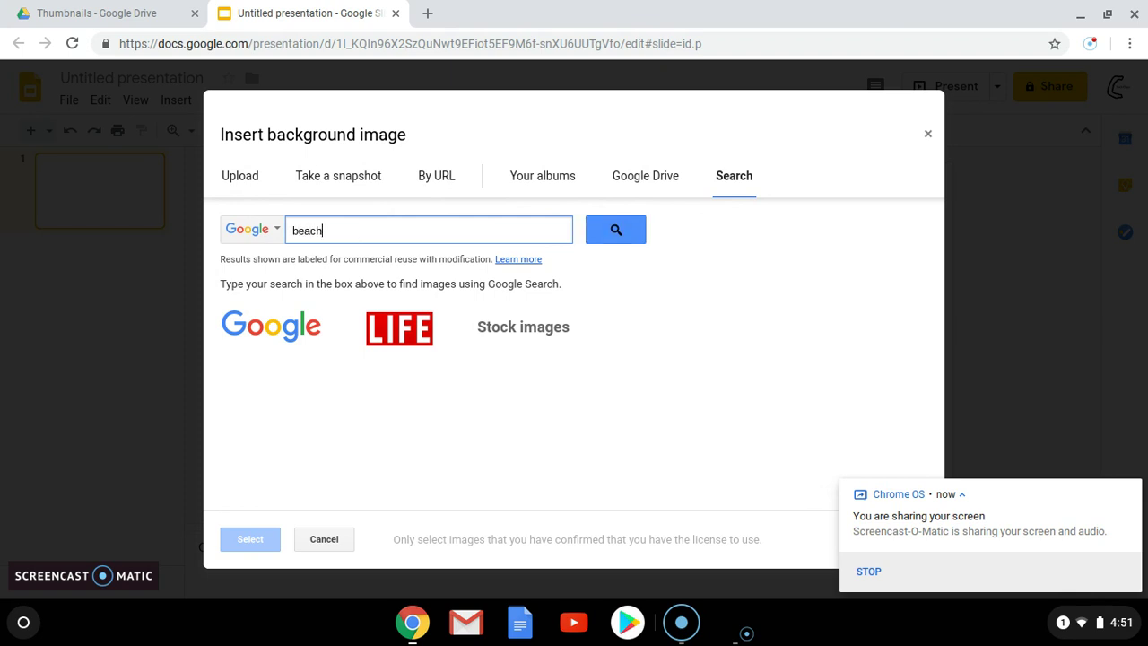
{"action": "key", "text": "Return"}
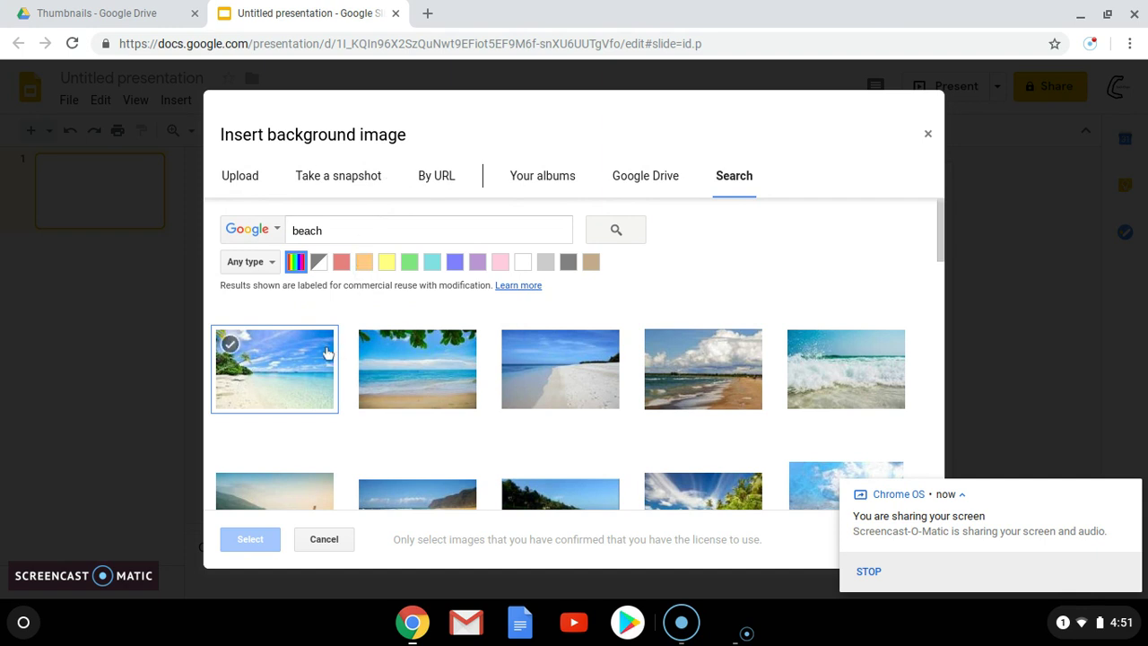
{"action": "left_click", "coordinate": [305, 386]}
{"action": "left_click", "coordinate": [250, 540]}
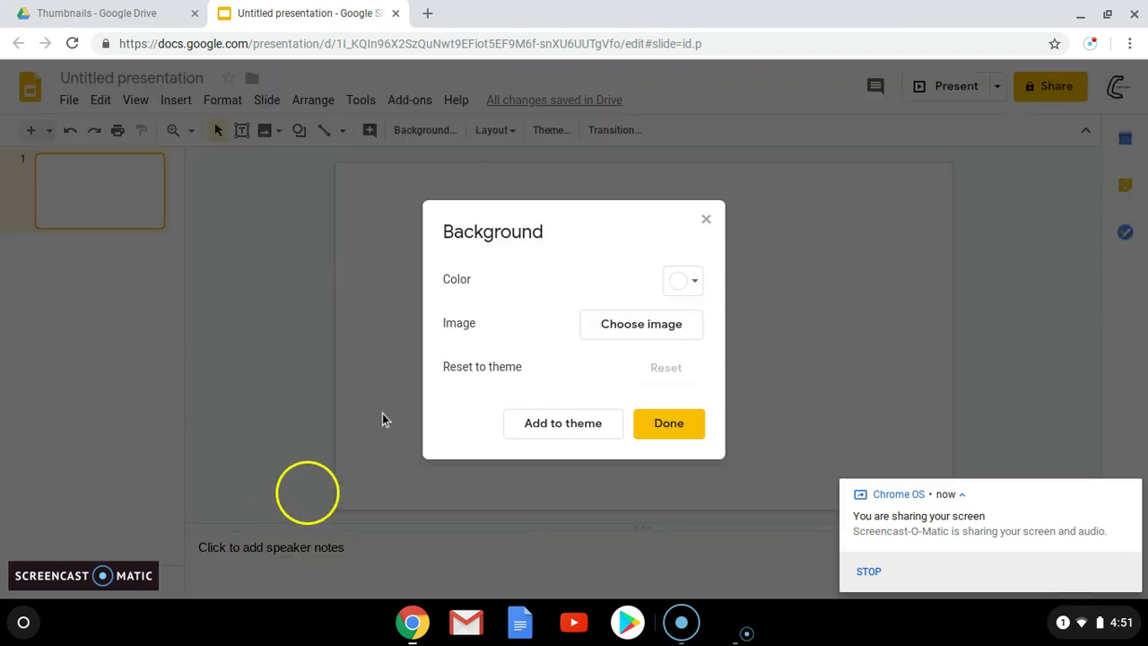
{"action": "left_click", "coordinate": [671, 429]}
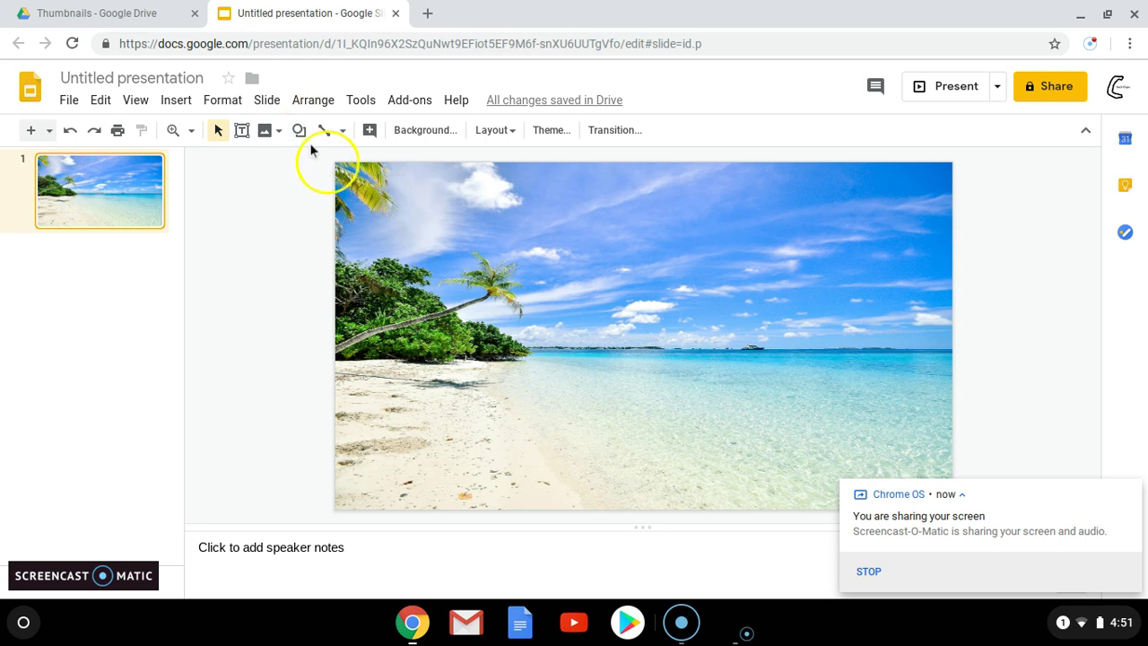
Insert a text box reading "Youtube thumbnail" in the middle of the slide and set its font size to 72
{"action": "left_click", "coordinate": [175, 101]}
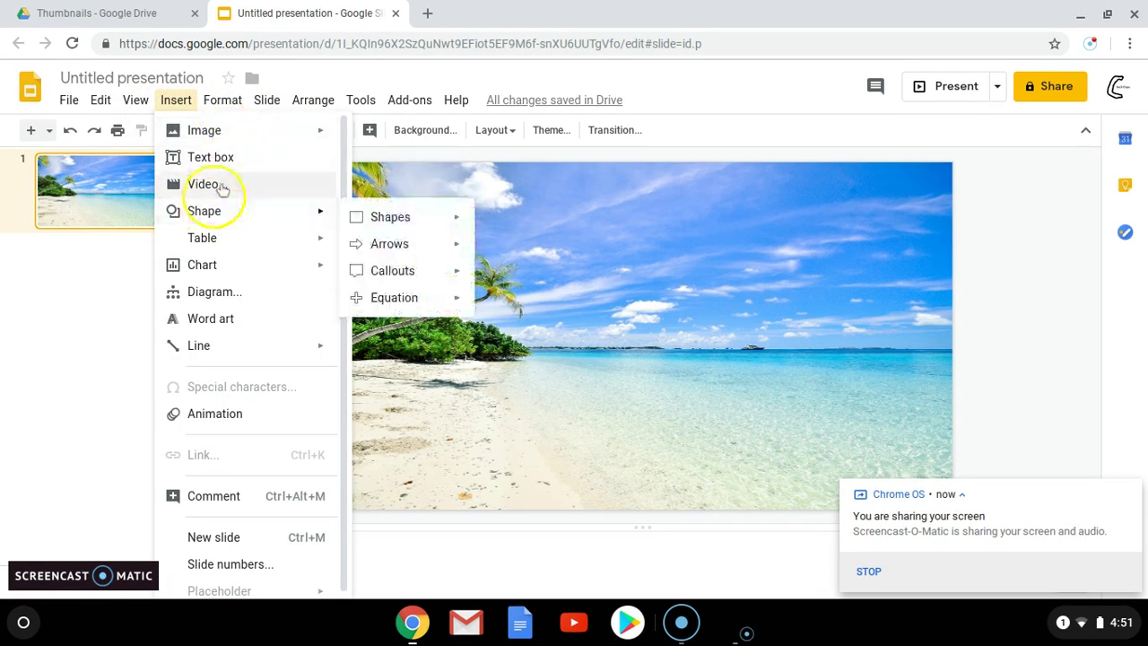
{"action": "left_click", "coordinate": [231, 166]}
{"action": "left_click_drag", "start_coordinate": [473, 270], "coordinate": [742, 386]}
{"action": "left_click", "coordinate": [518, 280]}
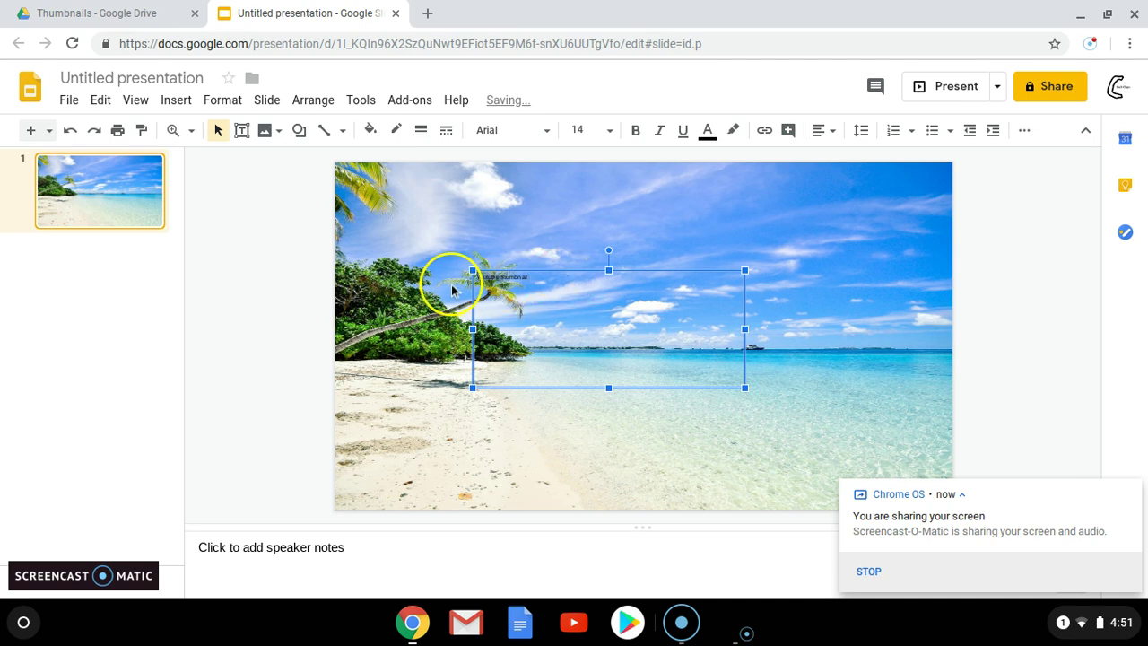
{"action": "left_click", "coordinate": [592, 131]}
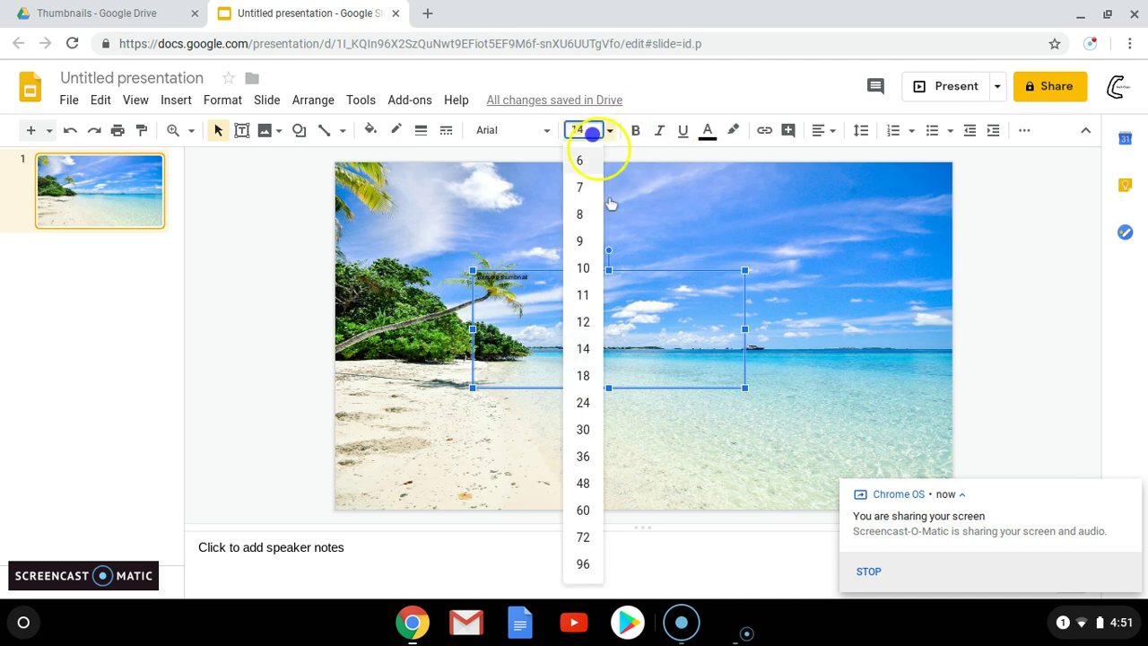
{"action": "left_click", "coordinate": [584, 537]}
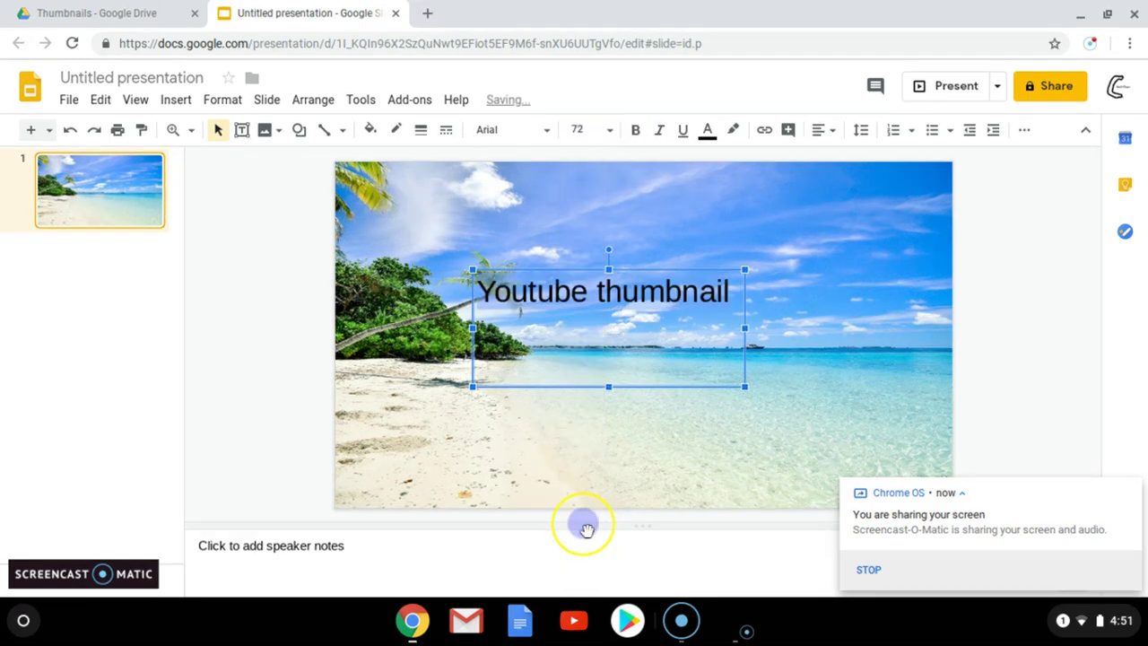
Change the "Youtube thumbnail" title text colour to red and deselect the text box
{"action": "left_click", "coordinate": [708, 130]}
{"action": "left_click", "coordinate": [723, 179]}
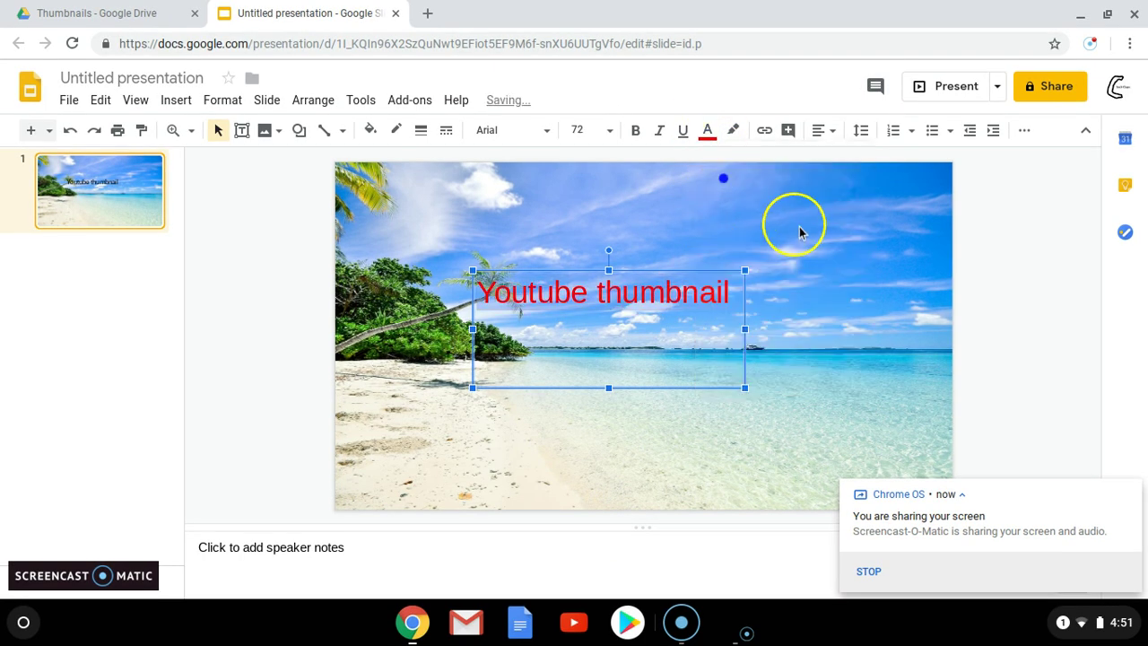
{"action": "left_click", "coordinate": [986, 249]}
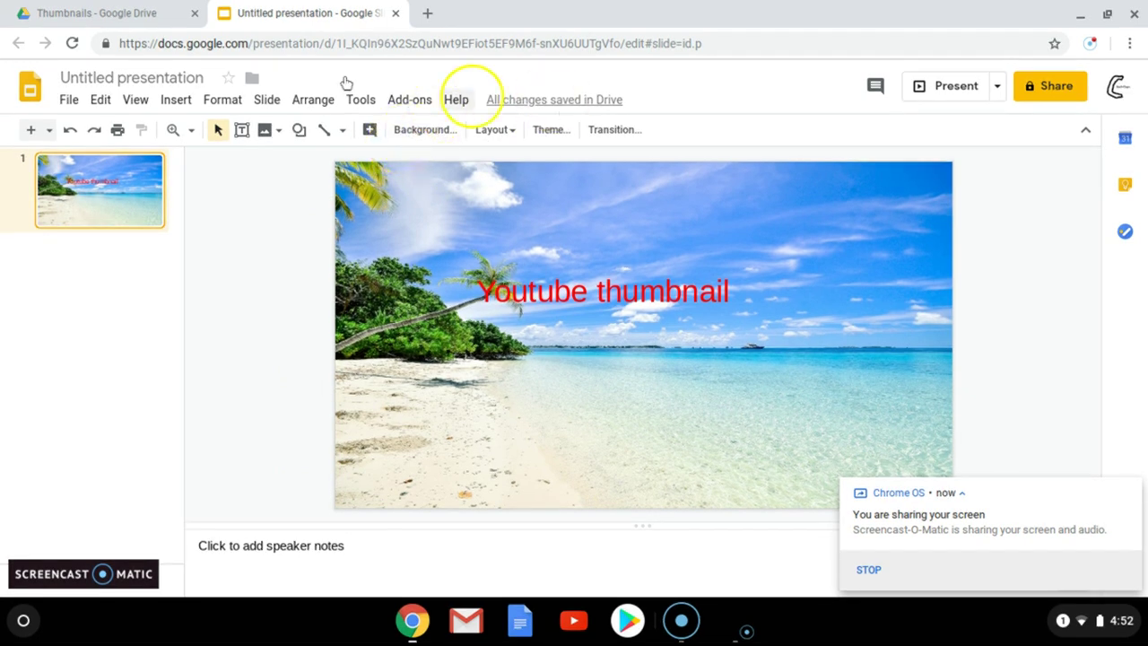
Download the current slide as a JPEG image
{"action": "left_click", "coordinate": [69, 100]}
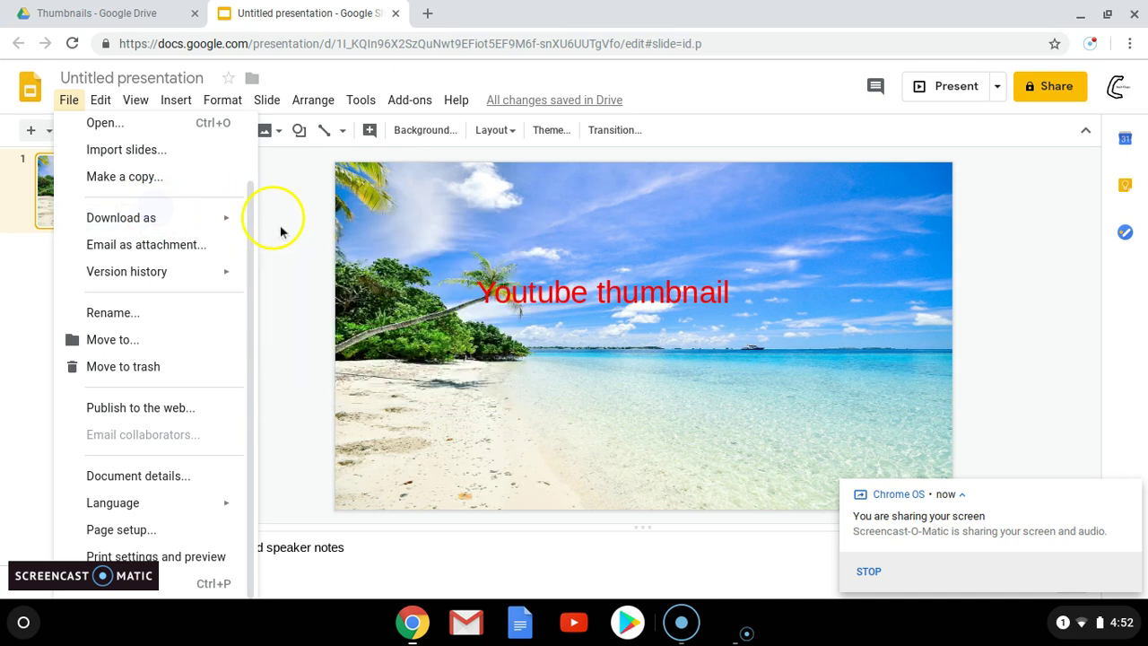
{"action": "mouse_move", "coordinate": [201, 220]}
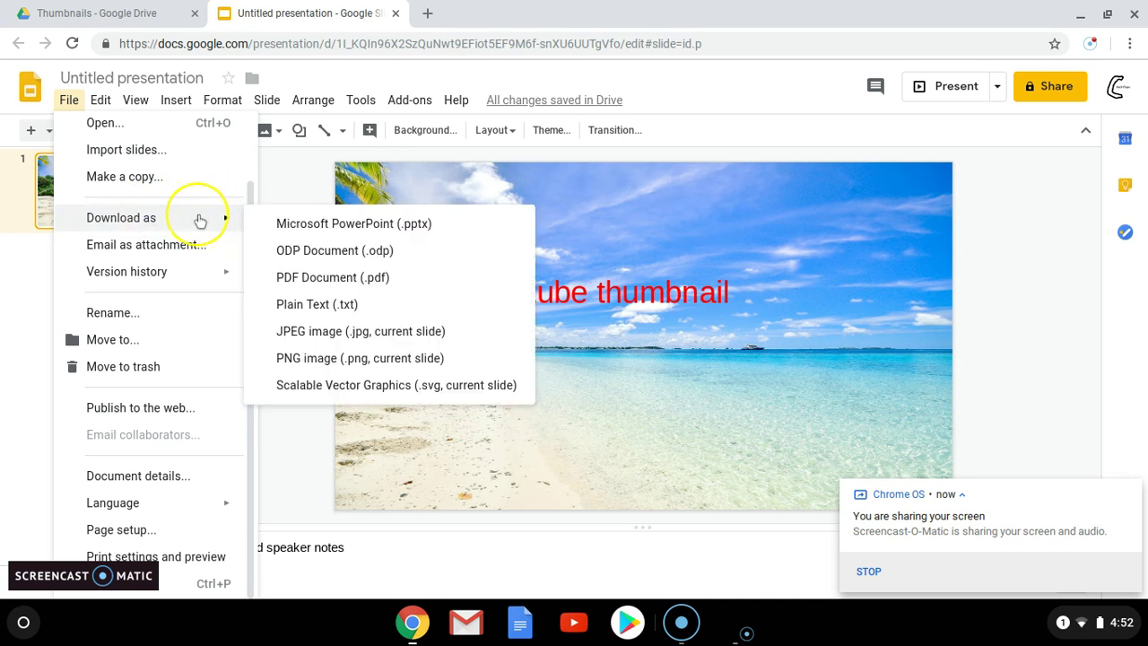
{"action": "left_click", "coordinate": [340, 332]}
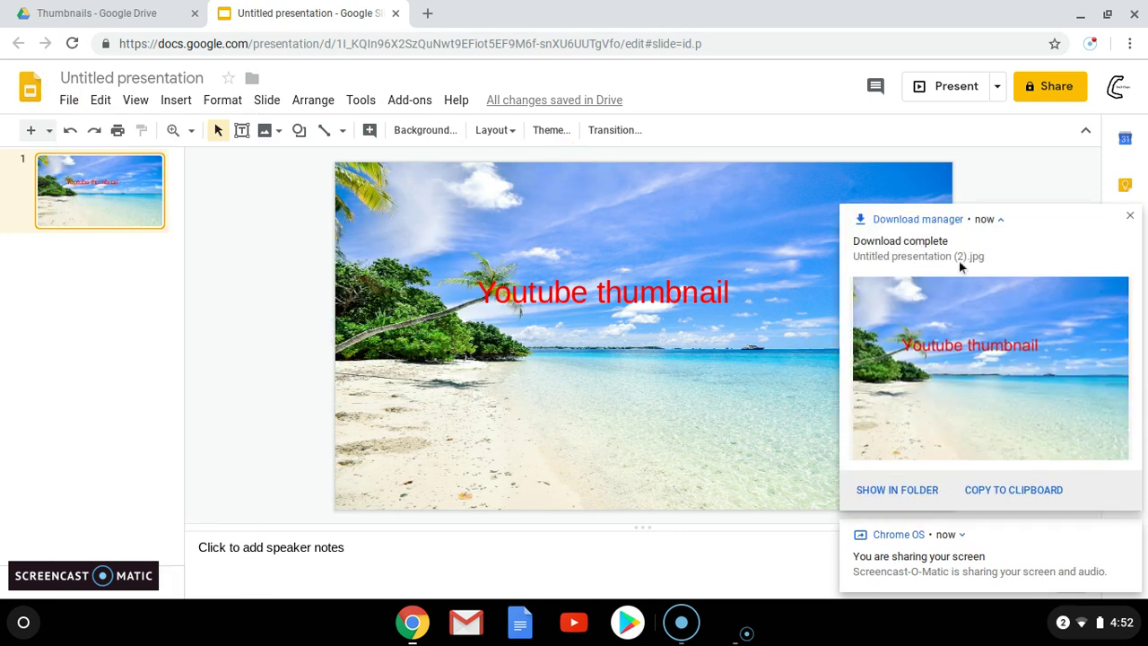
{"action": "left_click", "coordinate": [924, 142]}
Open YouTube in a new browser tab and go to the signed-in account's own channel page
{"action": "left_click", "coordinate": [429, 14]}
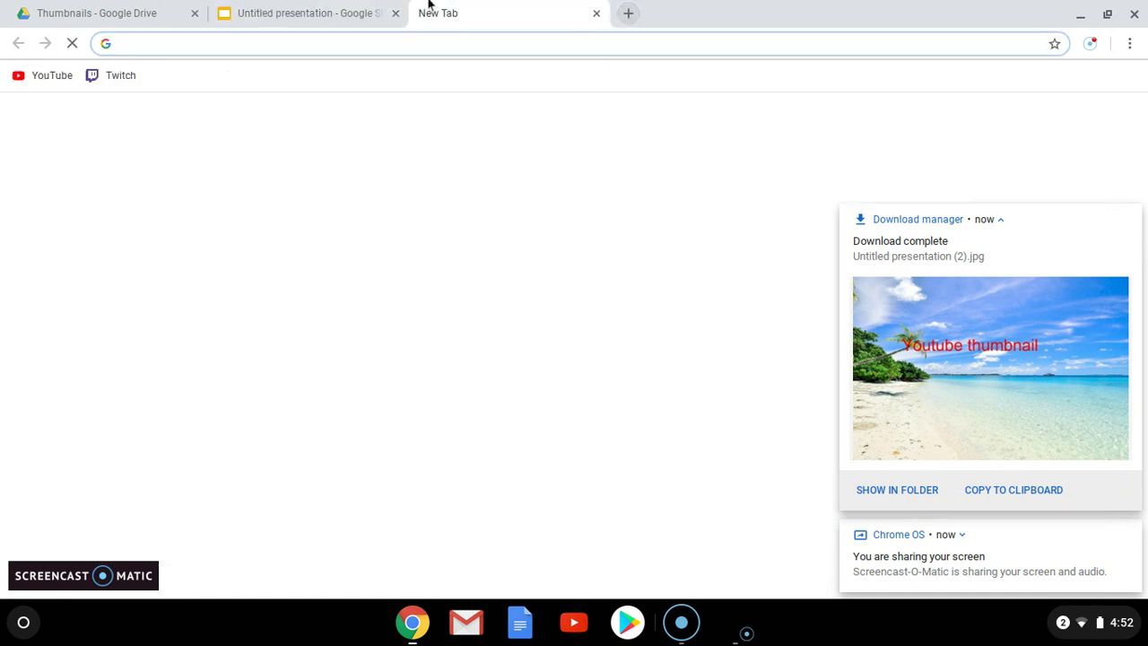
{"action": "left_click", "coordinate": [46, 75]}
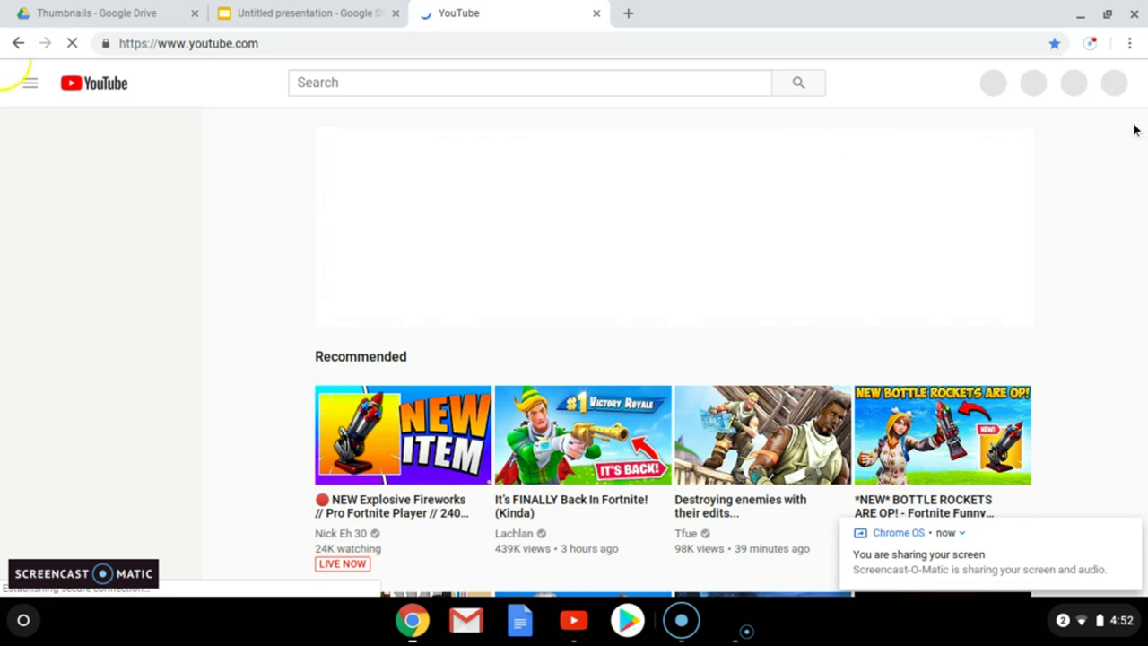
{"action": "left_click", "coordinate": [1110, 90]}
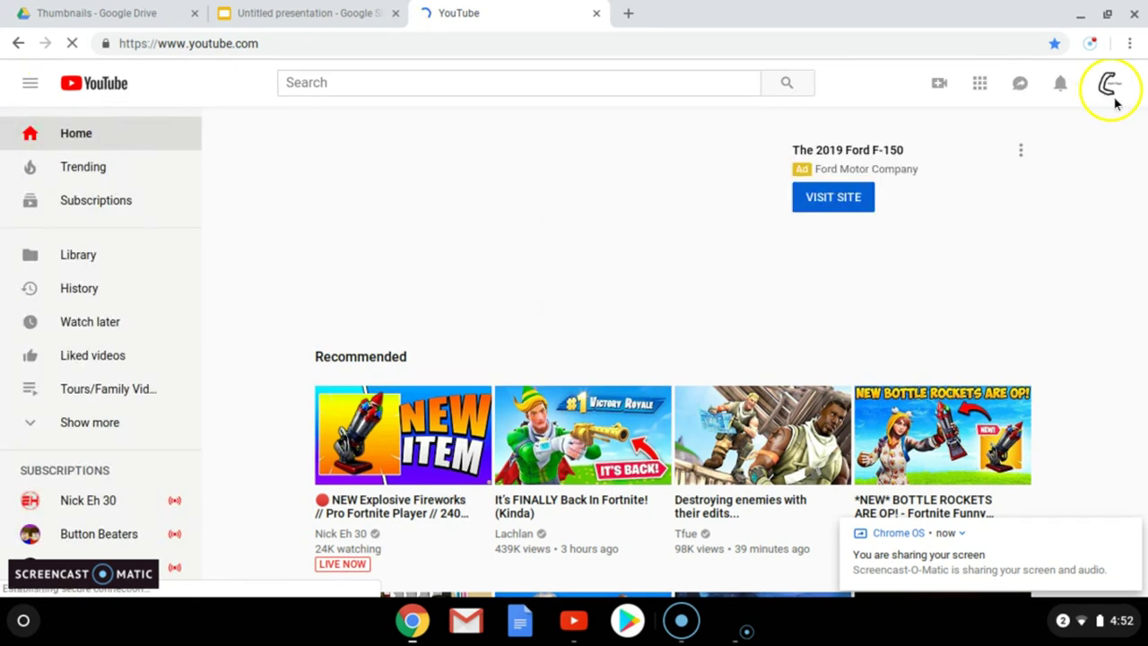
{"action": "left_click", "coordinate": [1110, 94]}
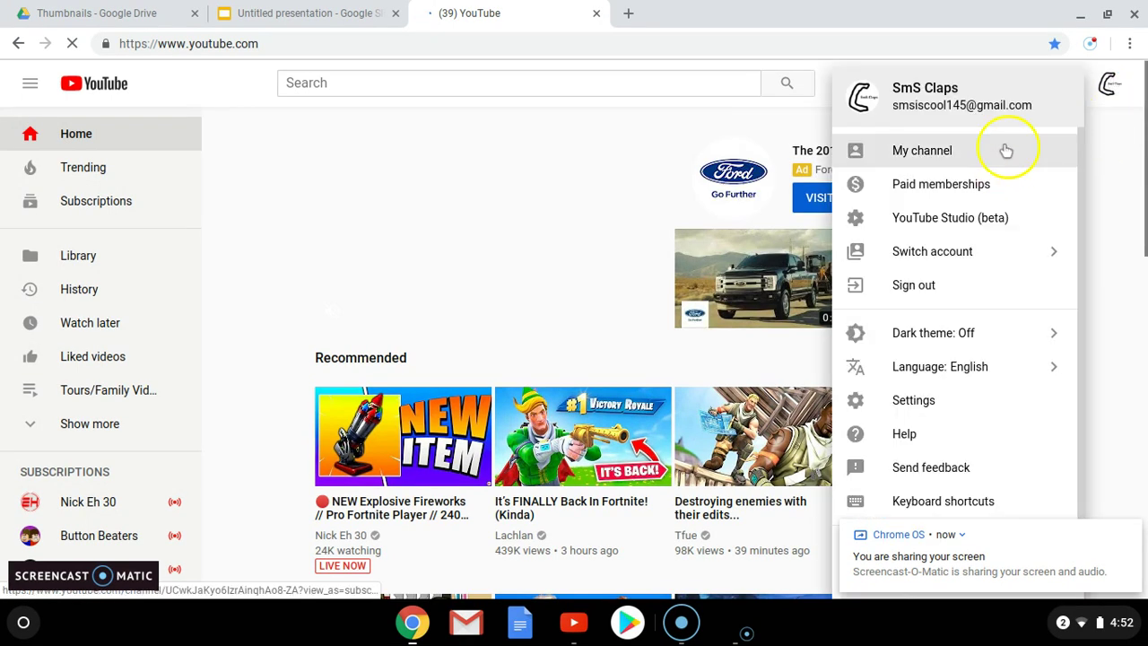
{"action": "left_click", "coordinate": [1004, 153]}
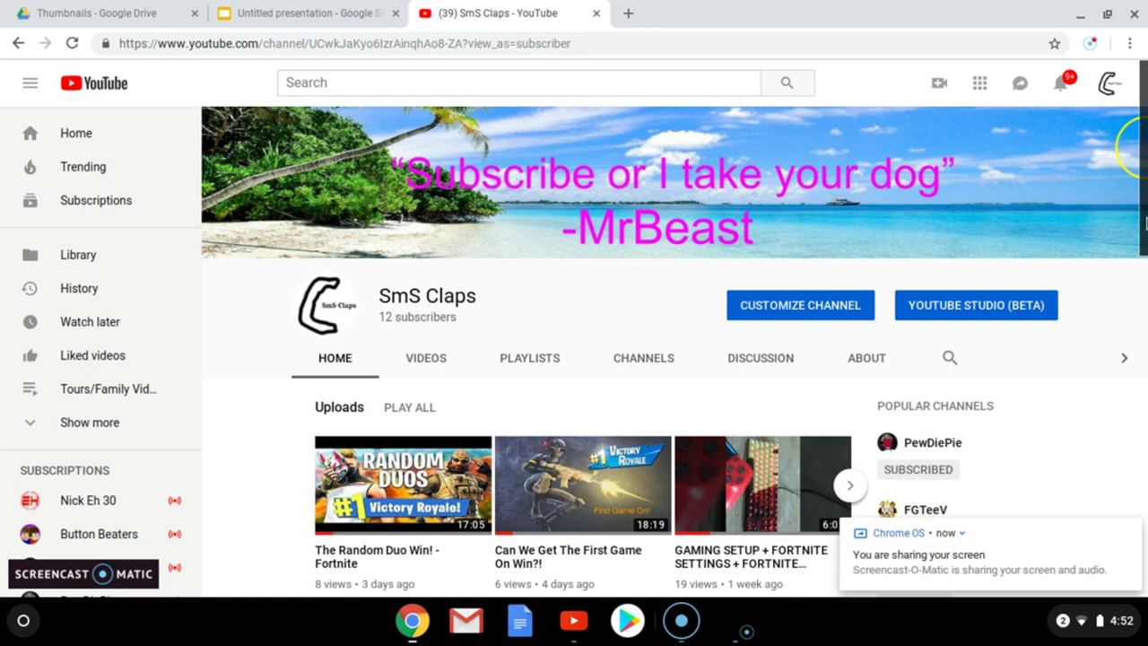
Look through the channel's uploads and open the video "SmS-Claps Doing Solos!"
{"action": "scroll", "coordinate": [1134, 148], "scroll_direction": "down", "scroll_amount": 4}
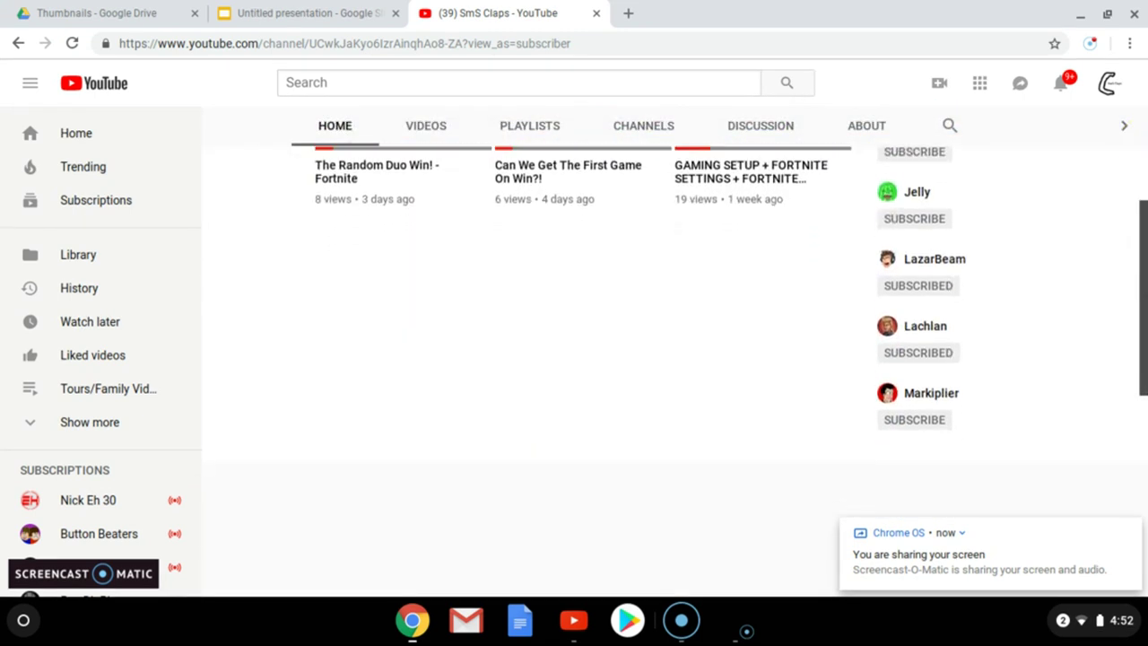
{"action": "scroll", "coordinate": [1143, 305], "scroll_direction": "down", "scroll_amount": 2}
{"action": "scroll", "coordinate": [1143, 305], "scroll_direction": "up", "scroll_amount": 1}
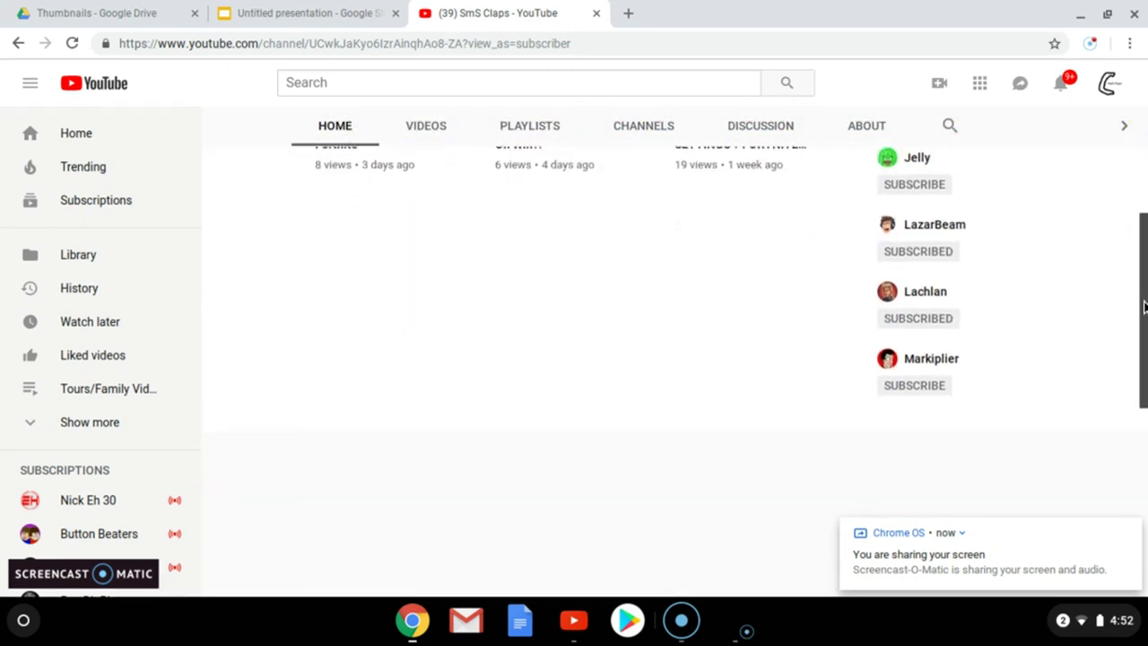
{"action": "scroll", "coordinate": [1144, 305], "scroll_direction": "up", "scroll_amount": 3}
{"action": "left_click", "coordinate": [822, 286]}
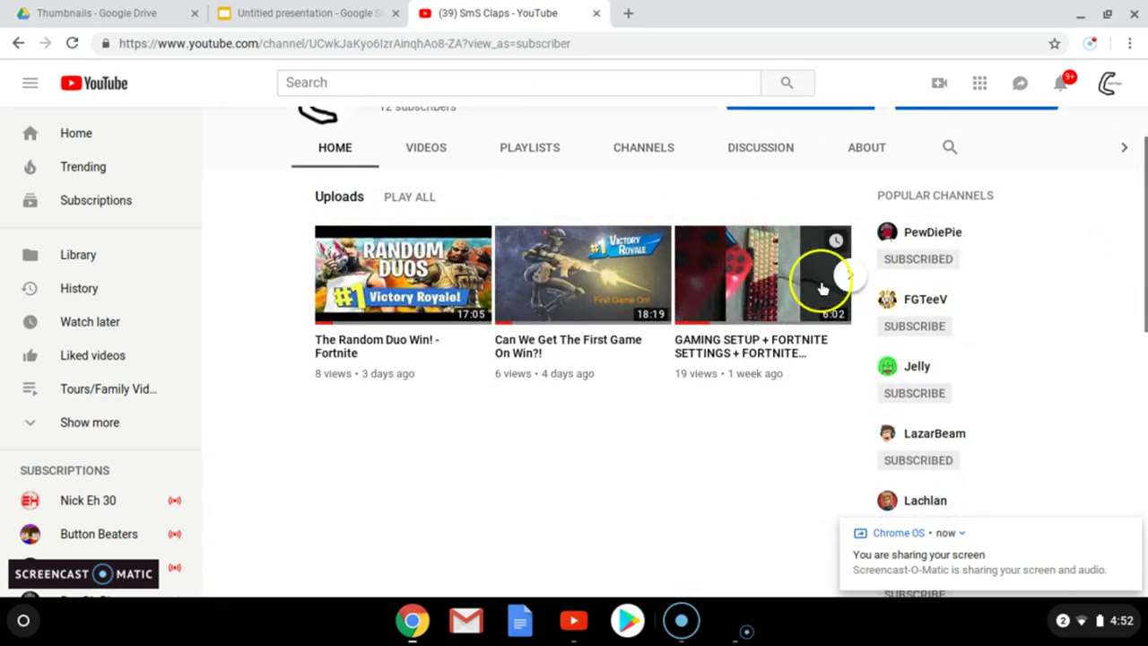
{"action": "left_click", "coordinate": [845, 278]}
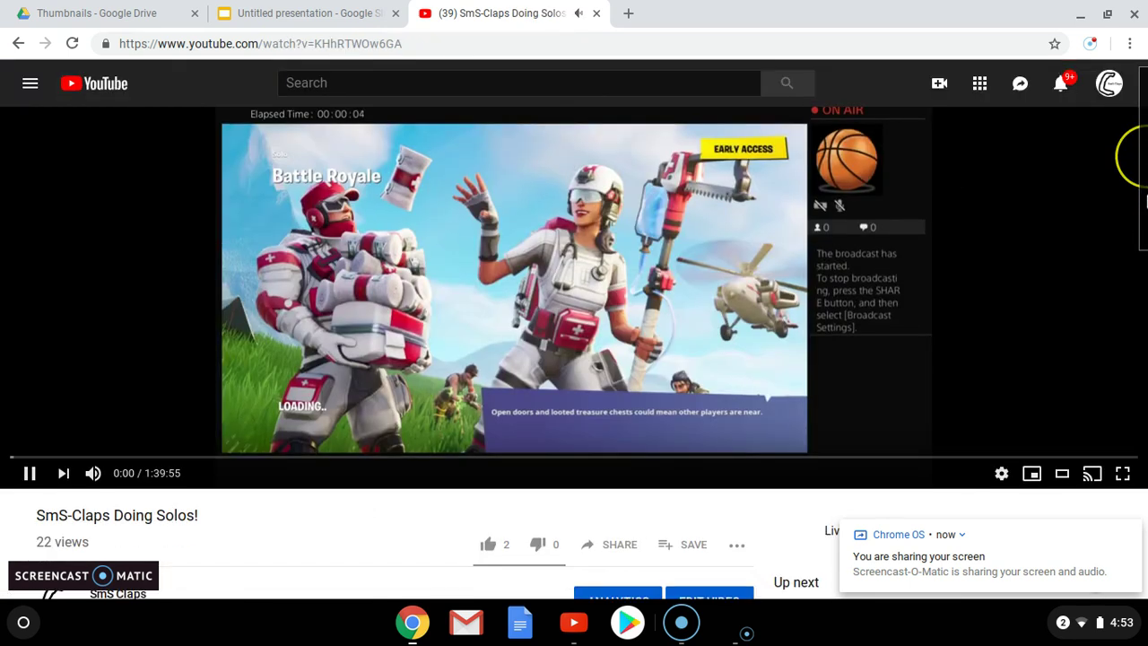
Open the "SmS-Claps Doing Solos!" video for editing from its watch page
{"action": "scroll", "coordinate": [1145, 215], "scroll_direction": "down", "scroll_amount": 3}
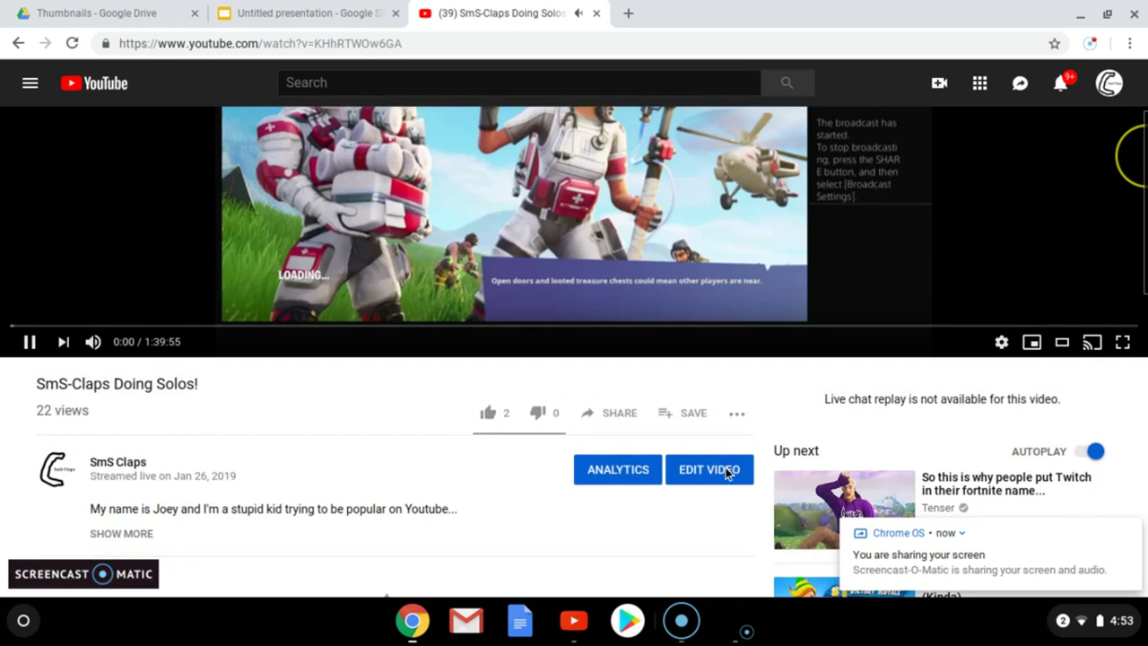
{"action": "left_click", "coordinate": [728, 475]}
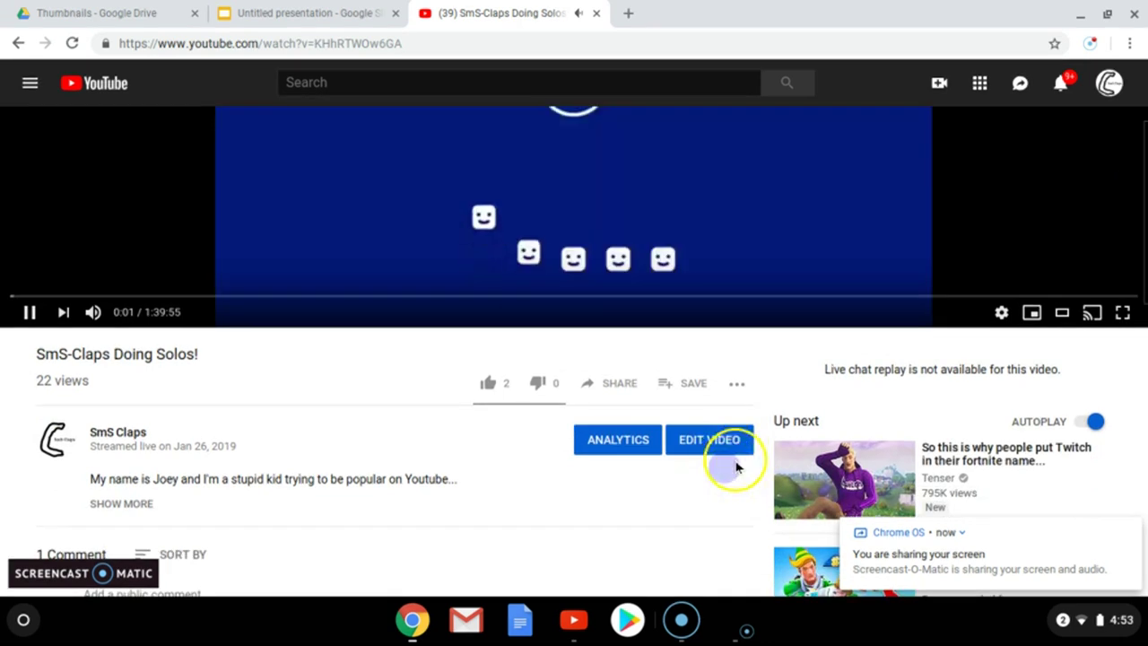
{"action": "left_click", "coordinate": [711, 448]}
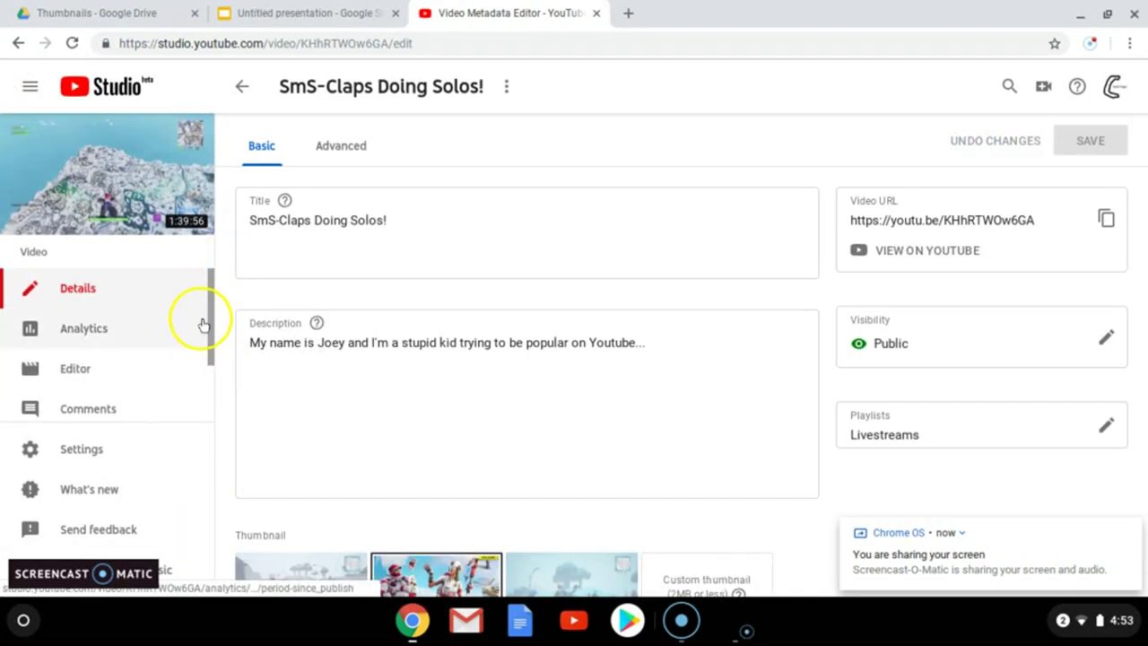
Switch the video's edit page from YouTube Studio beta to Creator Studio Classic, skipping the feedback survey
{"action": "left_click_drag", "start_coordinate": [209, 348], "coordinate": [209, 419]}
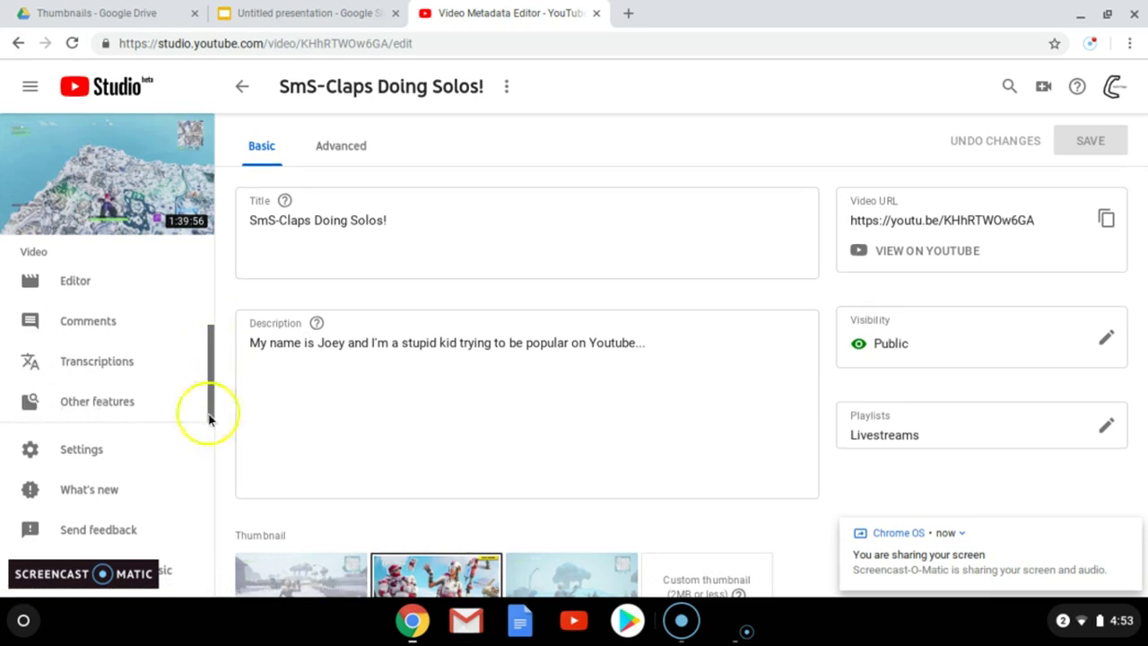
{"action": "left_click", "coordinate": [171, 575]}
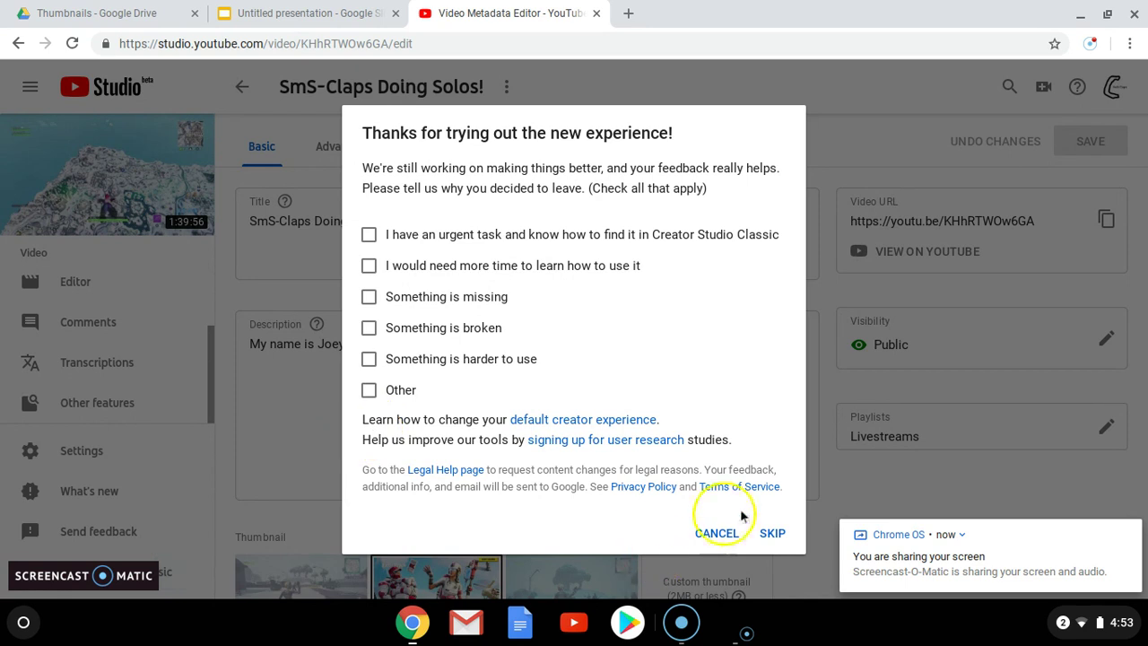
{"action": "left_click", "coordinate": [773, 534]}
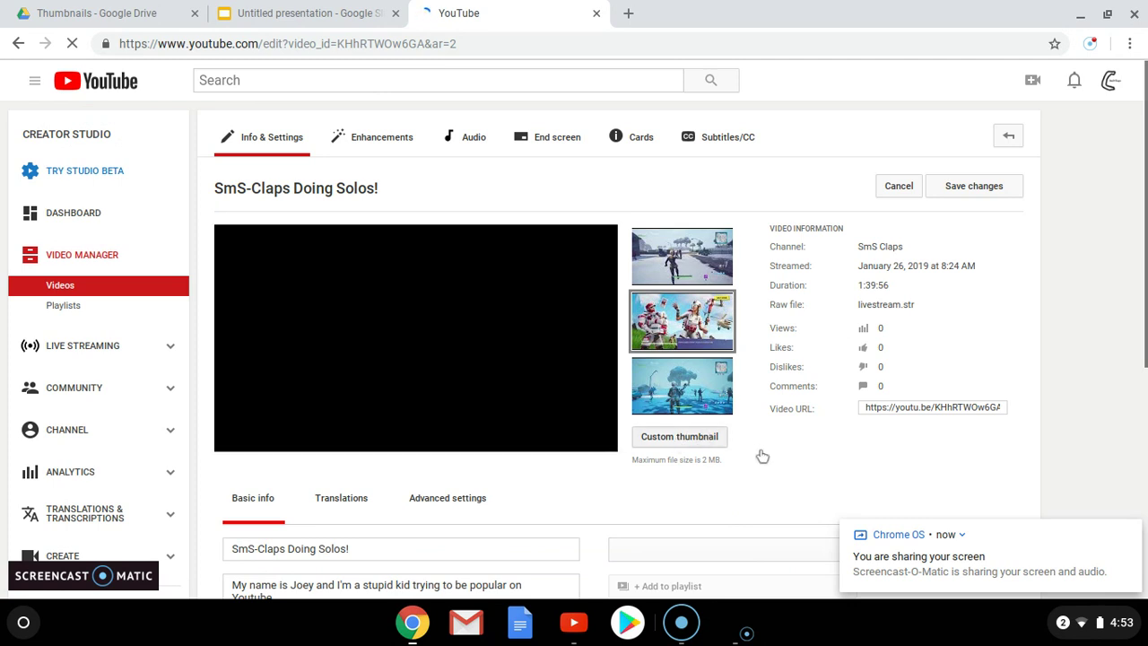
{"action": "left_click", "coordinate": [822, 176]}
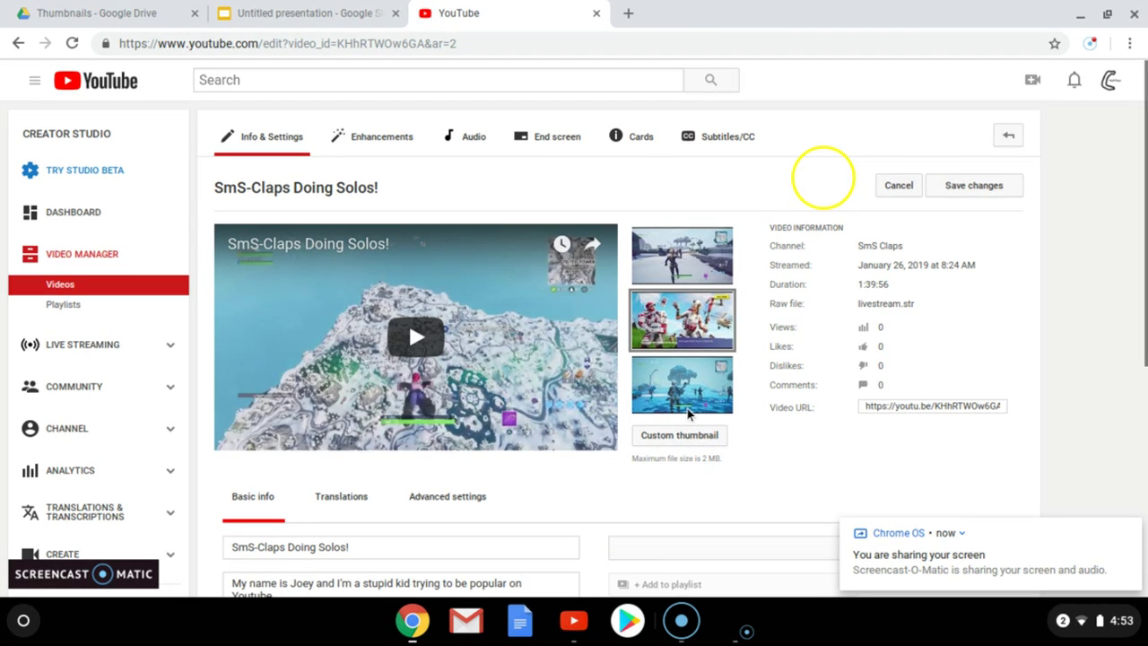
Upload "Untitled presentation (2).jpg" from Downloads as the video's custom thumbnail and save the changes
{"action": "left_click", "coordinate": [671, 439]}
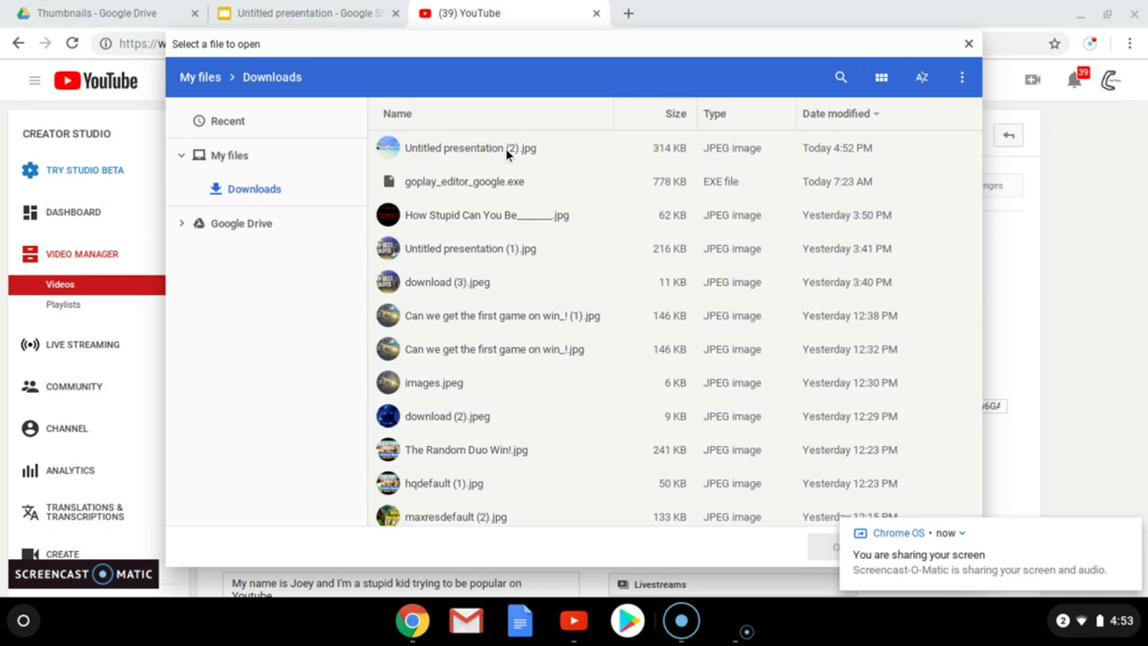
{"action": "left_click", "coordinate": [505, 147]}
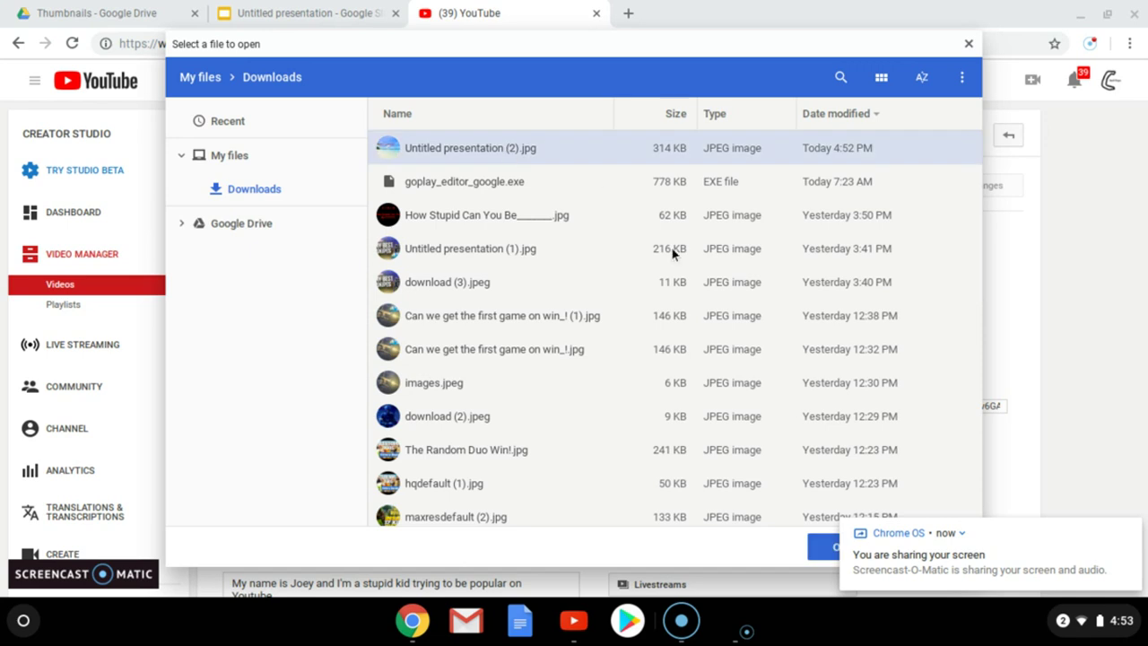
{"action": "left_click", "coordinate": [812, 546]}
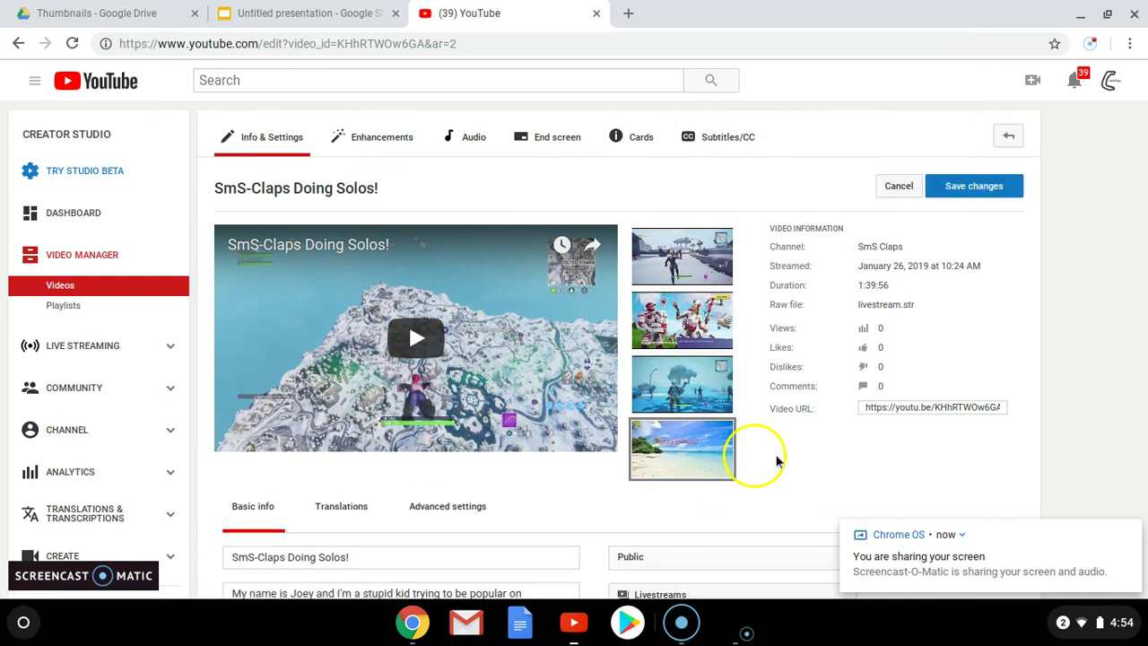
{"action": "left_click", "coordinate": [949, 186]}
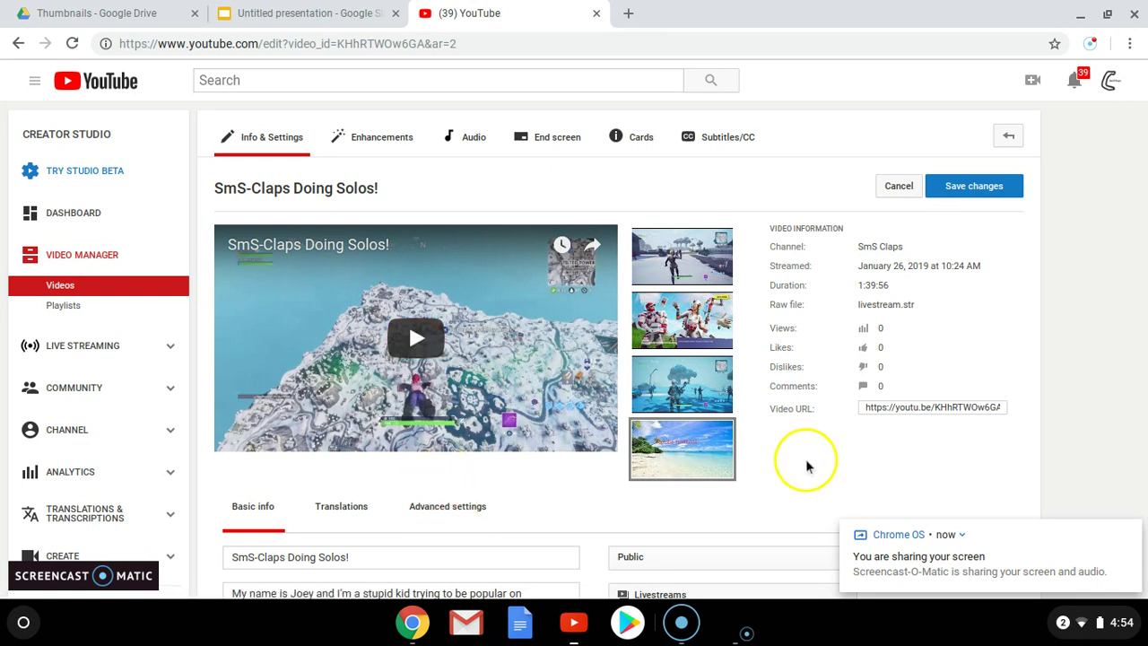
{"action": "left_click", "coordinate": [956, 186]}
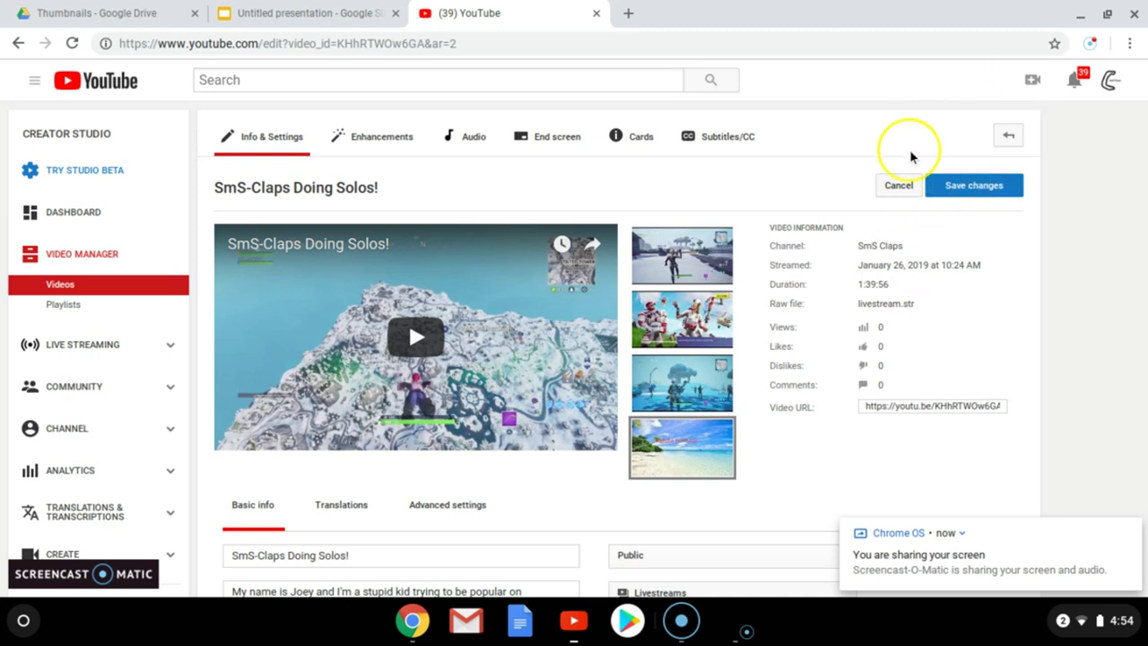